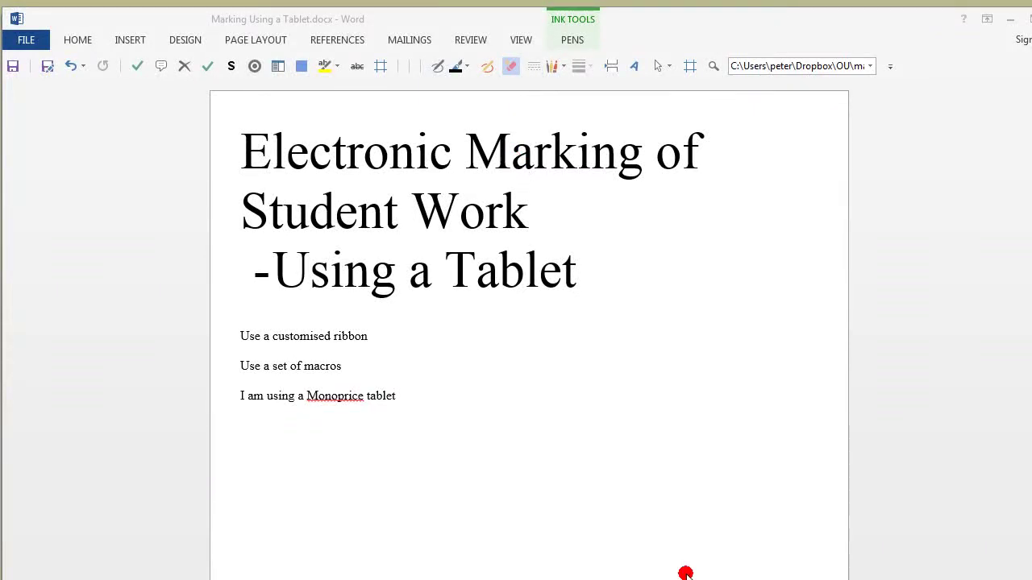
- With the red pen, handwrite the copyright line dated November 2013 below the bullets and underline it
left_click(552, 68)
left_click(603, 250)
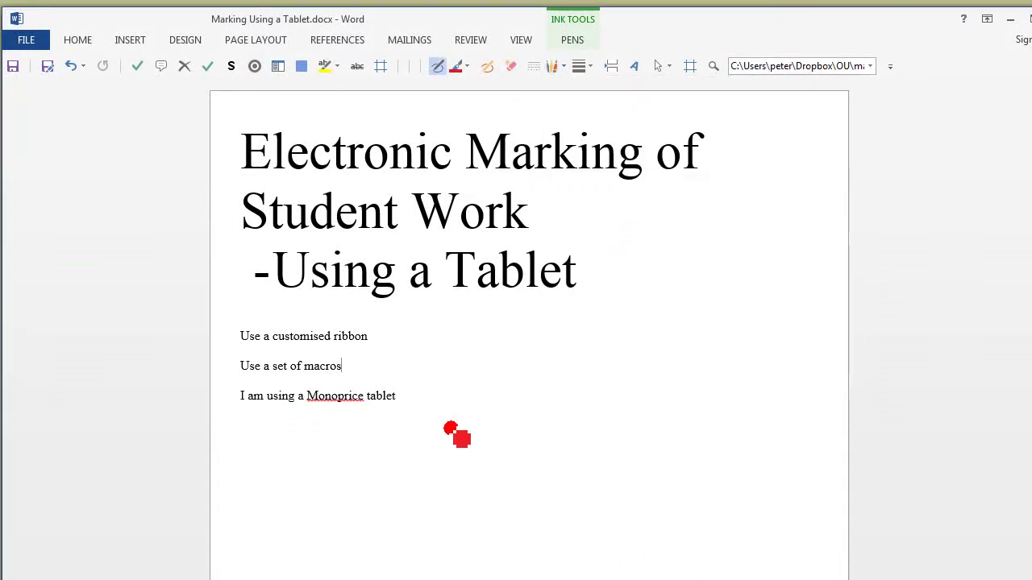
mouse_move(307, 435)
left_mouse_down()
mouse_move(368, 465)
mouse_move(390, 435)
mouse_move(449, 453)
mouse_move(520, 451)
mouse_move(578, 428)
mouse_move(707, 449)
left_mouse_up()
mouse_move(361, 509)
left_mouse_down()
mouse_move(362, 498)
mouse_move(440, 507)
mouse_move(666, 467)
left_mouse_up()
left_click_drag(408, 523, 682, 489)
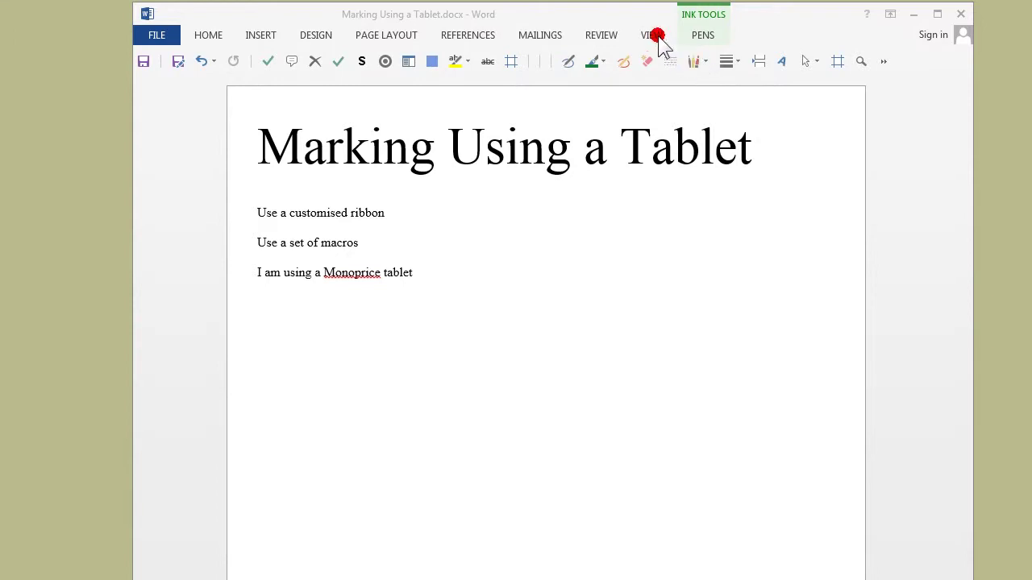
- Turn on Start Inking from the Review tab's Ink group
left_click(594, 41)
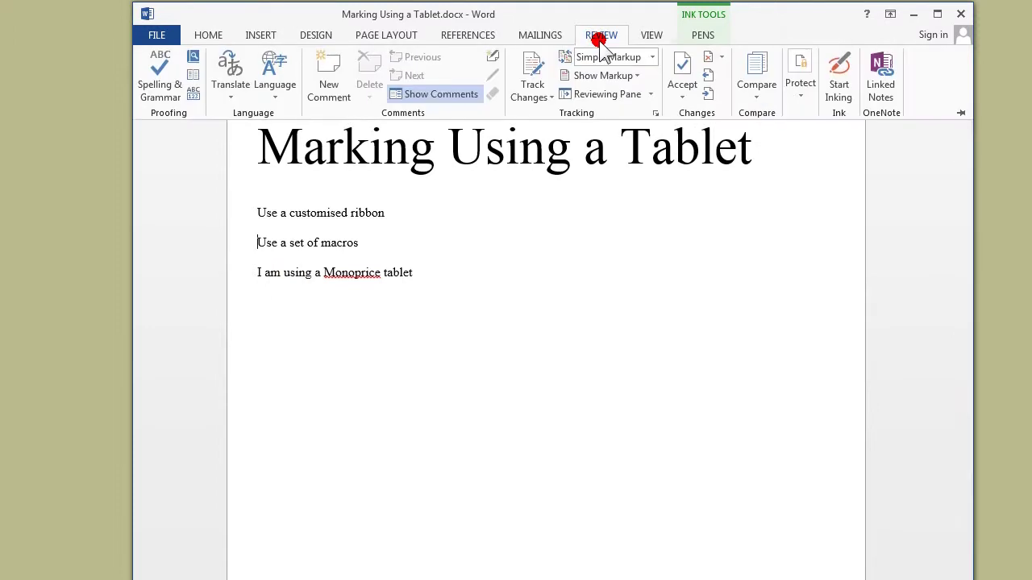
left_click(839, 85)
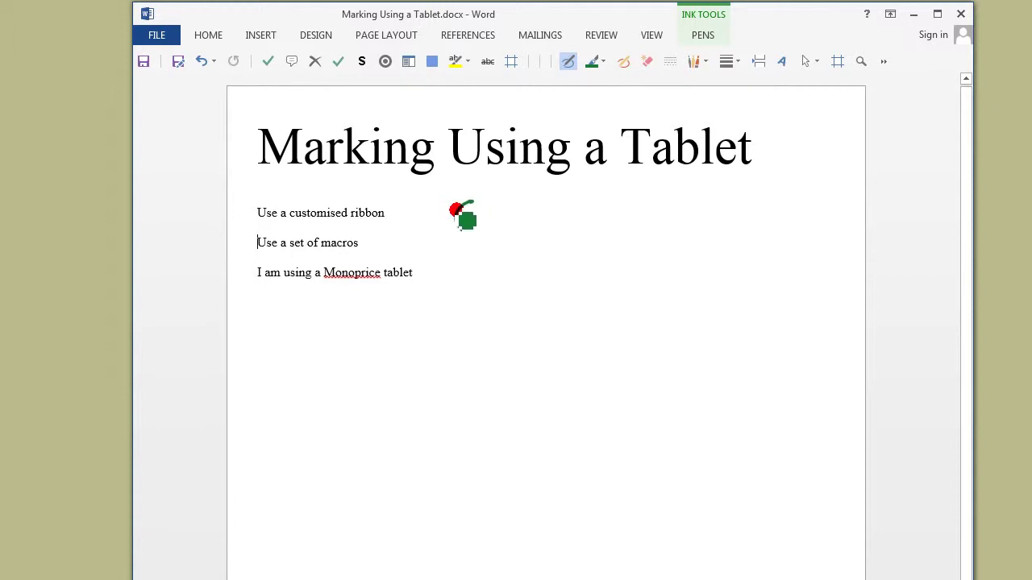
- Handwrite 'test this is my written work' in green, then write and stroke-erase a red test word
mouse_move(470, 203)
left_mouse_down()
mouse_move(505, 231)
mouse_move(581, 200)
mouse_move(555, 227)
mouse_move(730, 224)
mouse_move(722, 242)
left_mouse_up()
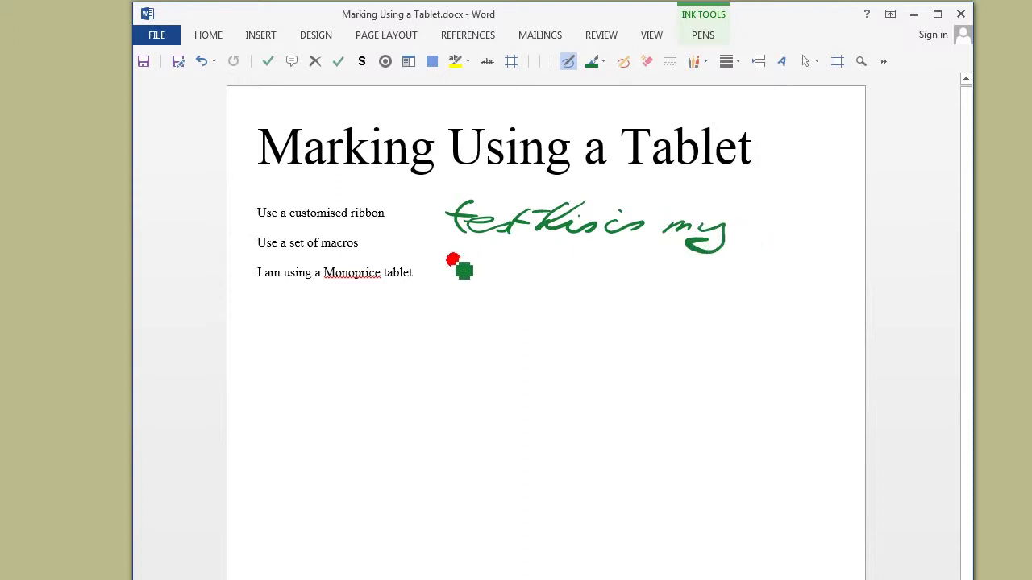
mouse_move(458, 265)
left_mouse_down()
mouse_move(523, 256)
mouse_move(666, 278)
left_mouse_up()
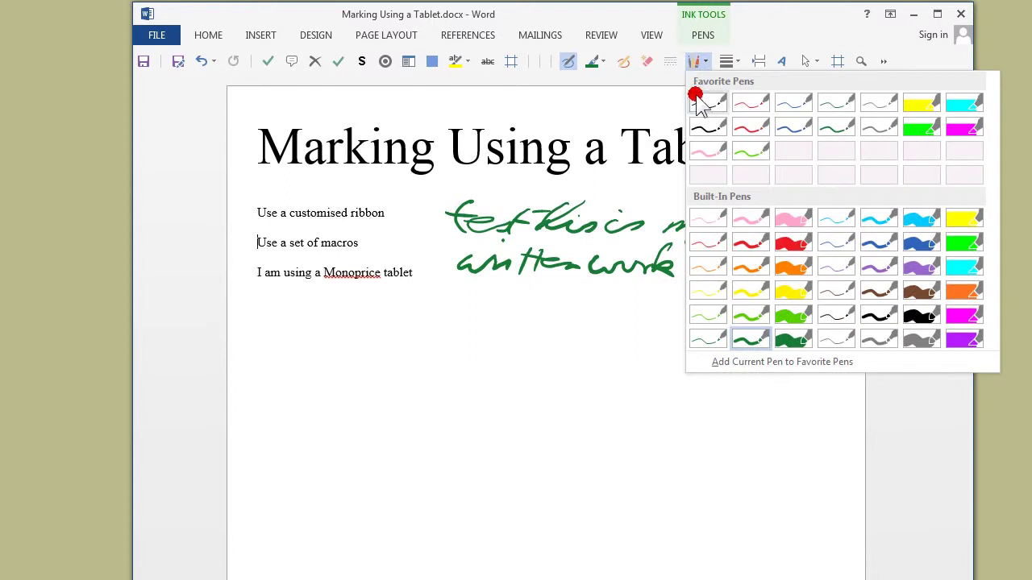
left_click(749, 242)
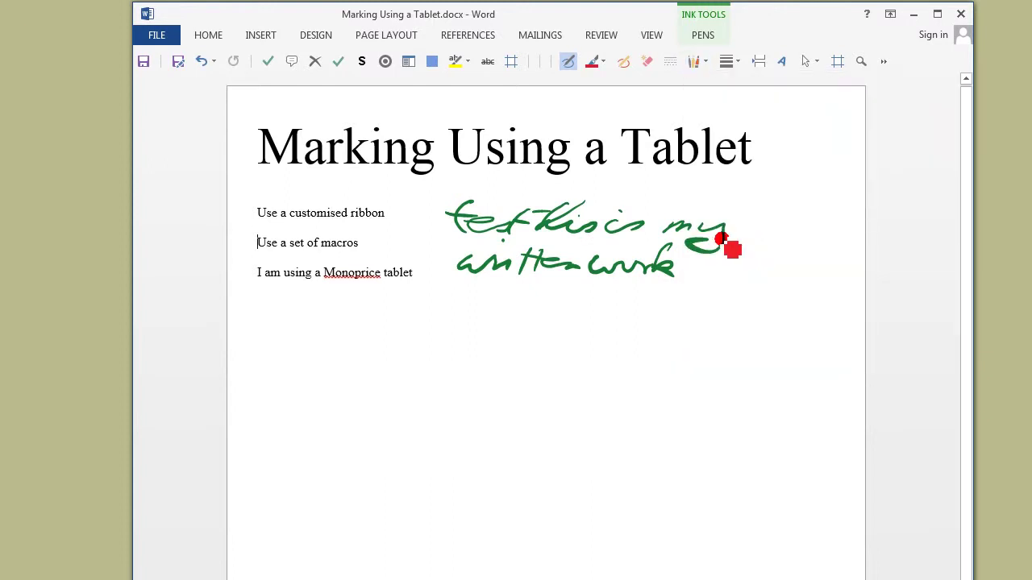
mouse_move(362, 327)
left_mouse_down()
mouse_move(392, 347)
mouse_move(433, 346)
mouse_move(407, 347)
left_mouse_up()
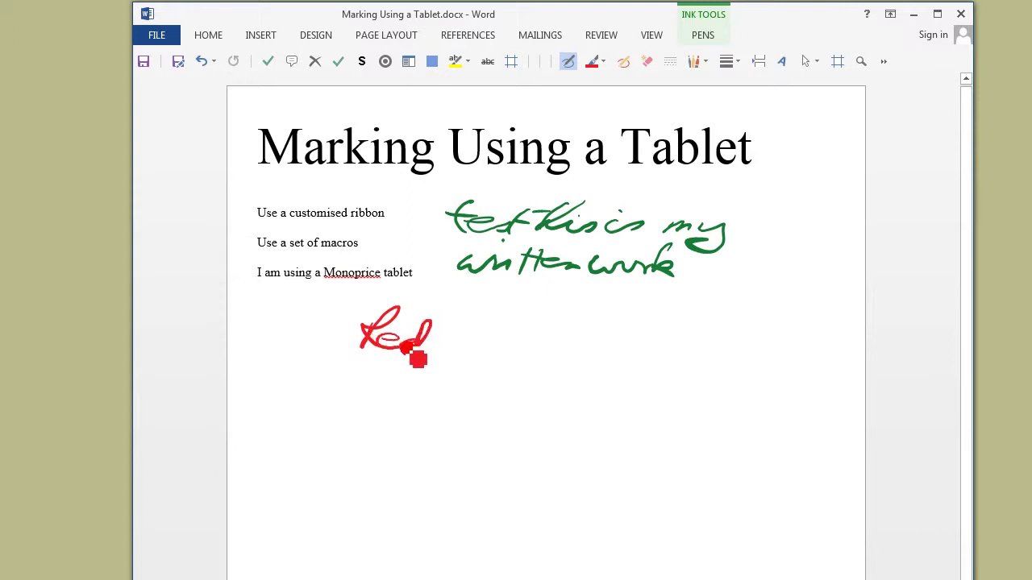
left_click(650, 65)
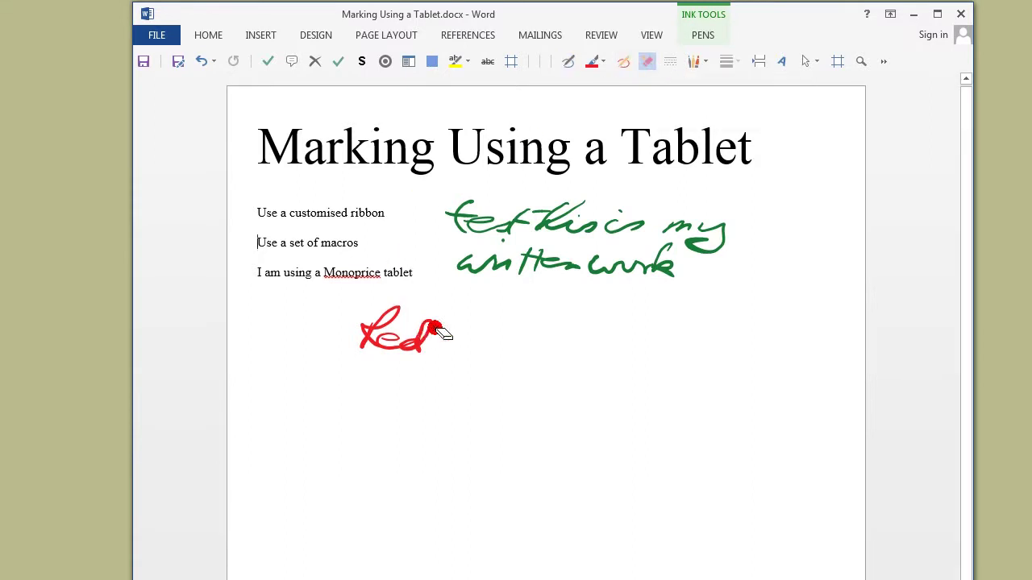
left_click_drag(440, 330, 369, 341)
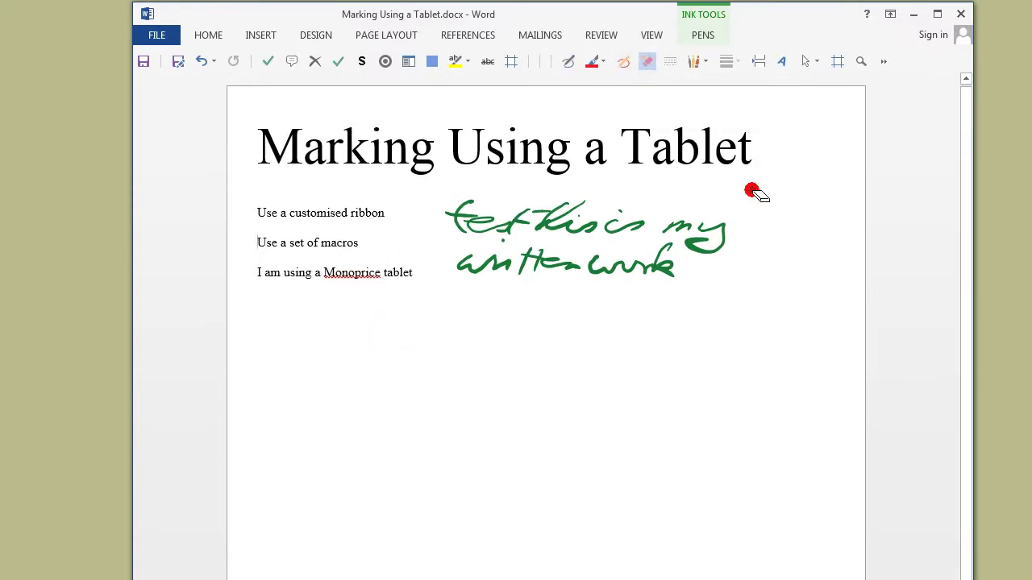
- Choose the built-in red pen and draw a thin line, a thicker stroke and wavy strokes below the list
left_click(696, 65)
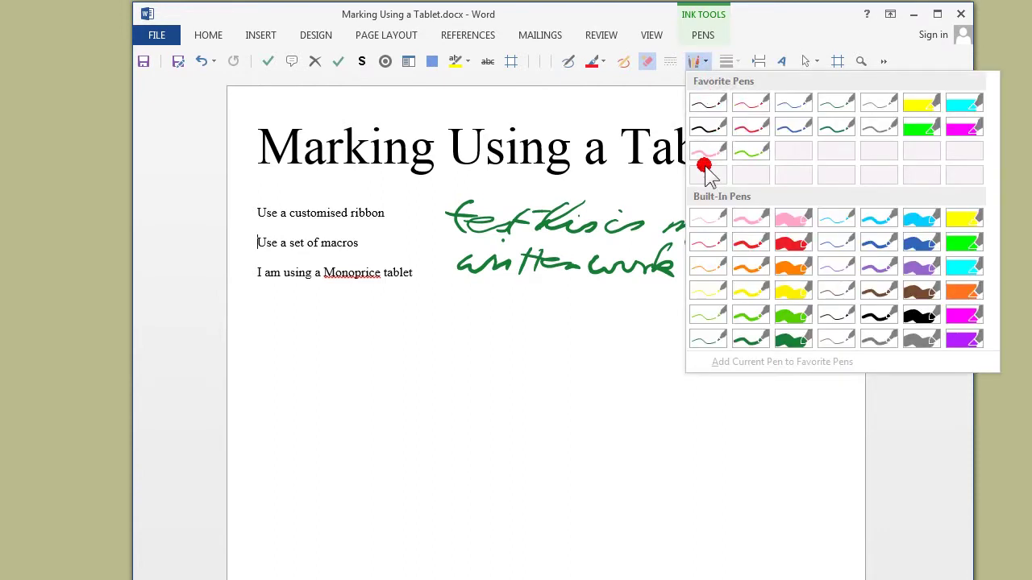
left_click(707, 244)
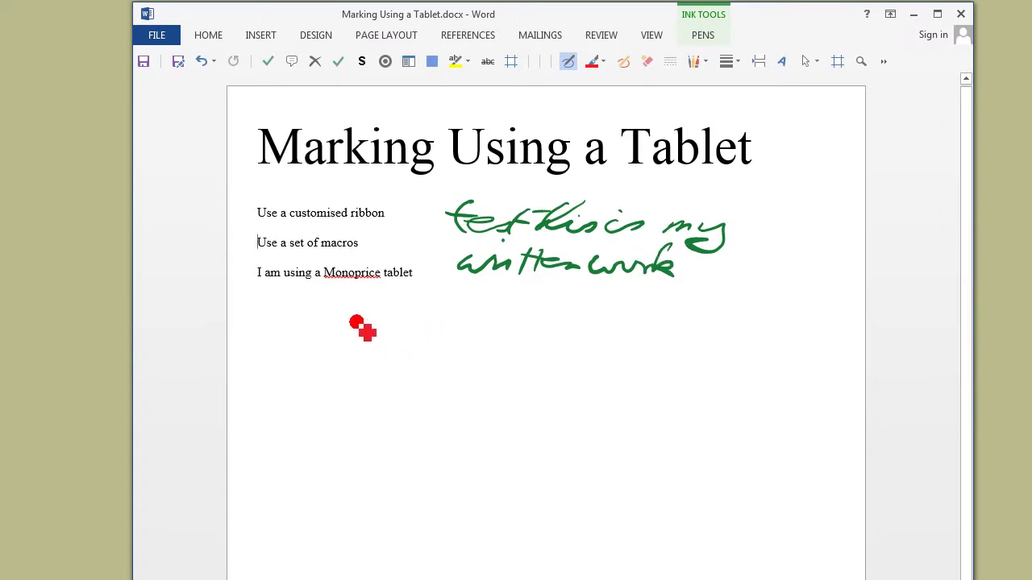
left_click_drag(329, 322, 474, 322)
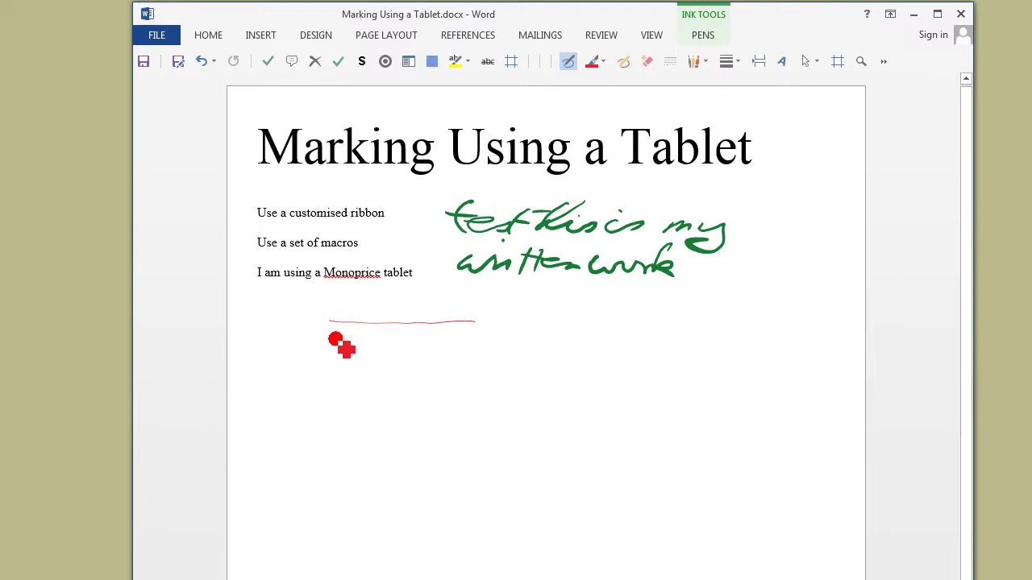
left_click_drag(337, 339, 490, 341)
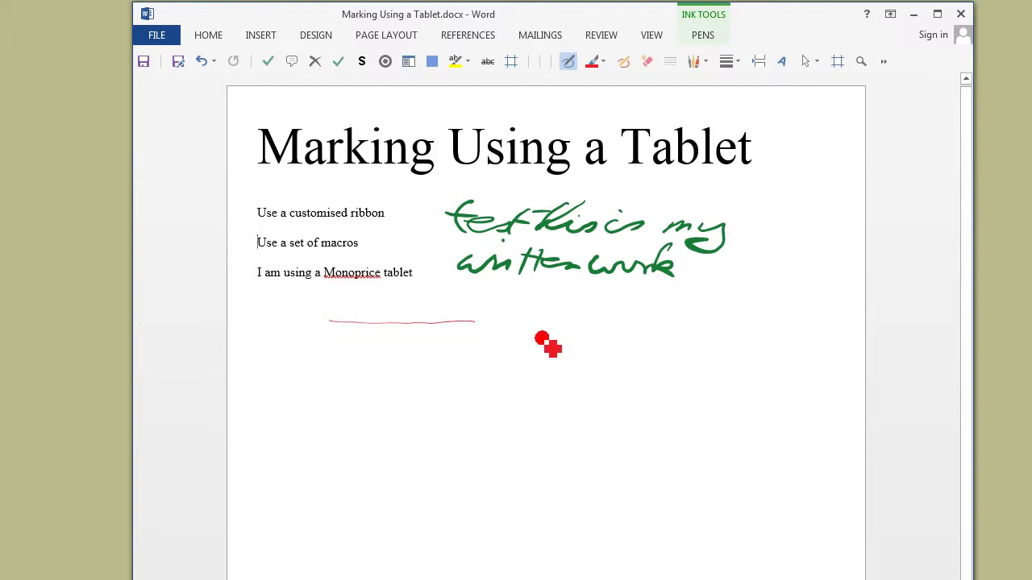
mouse_move(376, 347)
left_mouse_down()
mouse_move(562, 351)
mouse_move(578, 341)
mouse_move(676, 366)
left_mouse_up()
left_click_drag(667, 331, 686, 345)
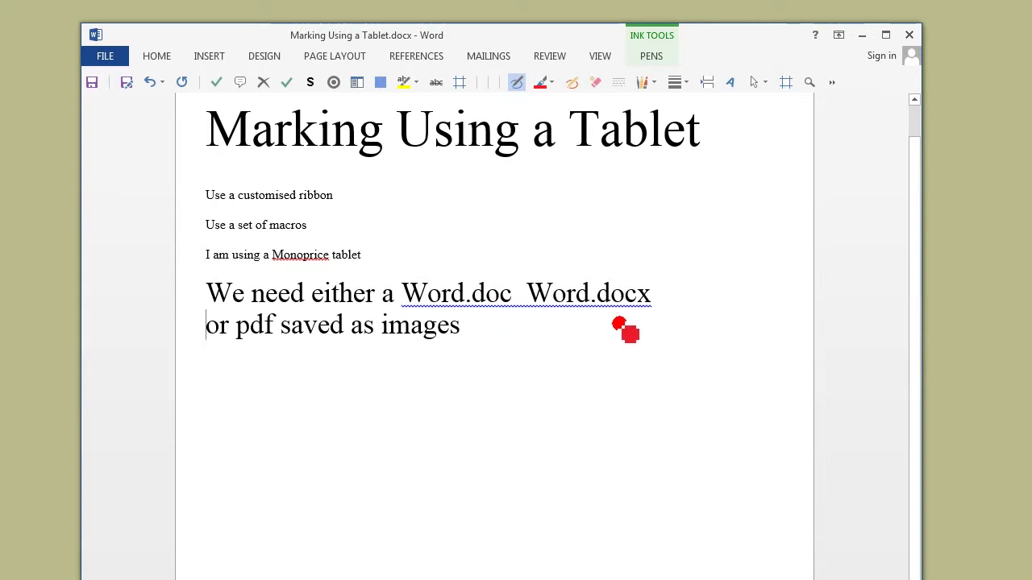
- Circle 'Word.doc Word.docx' and underline 'pdf saved as images' in red, adding a short mark below
mouse_move(526, 306)
left_mouse_down()
mouse_move(691, 315)
mouse_move(559, 265)
mouse_move(390, 293)
mouse_move(548, 314)
left_mouse_up()
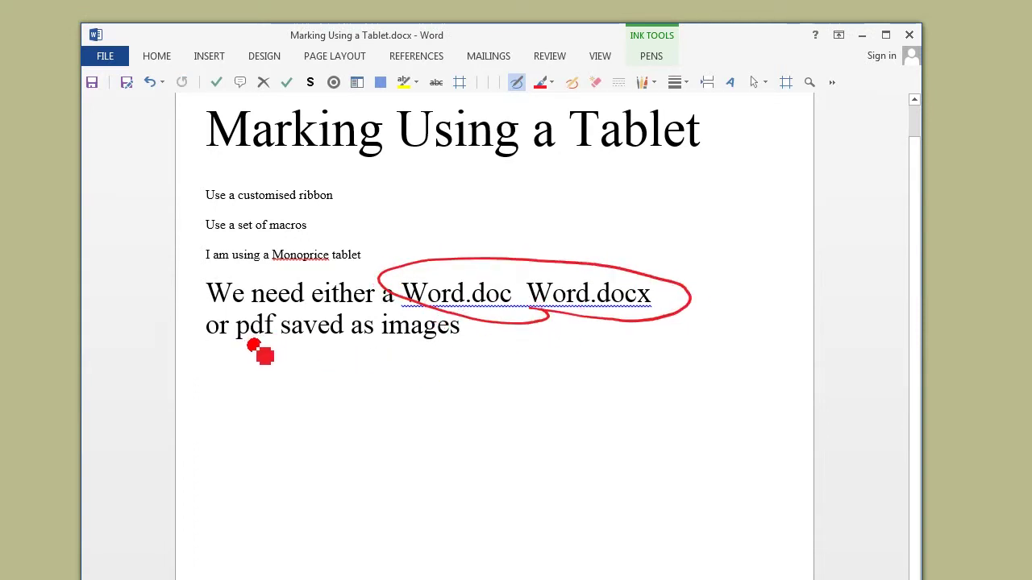
left_click_drag(247, 346, 455, 348)
left_click_drag(343, 338, 469, 344)
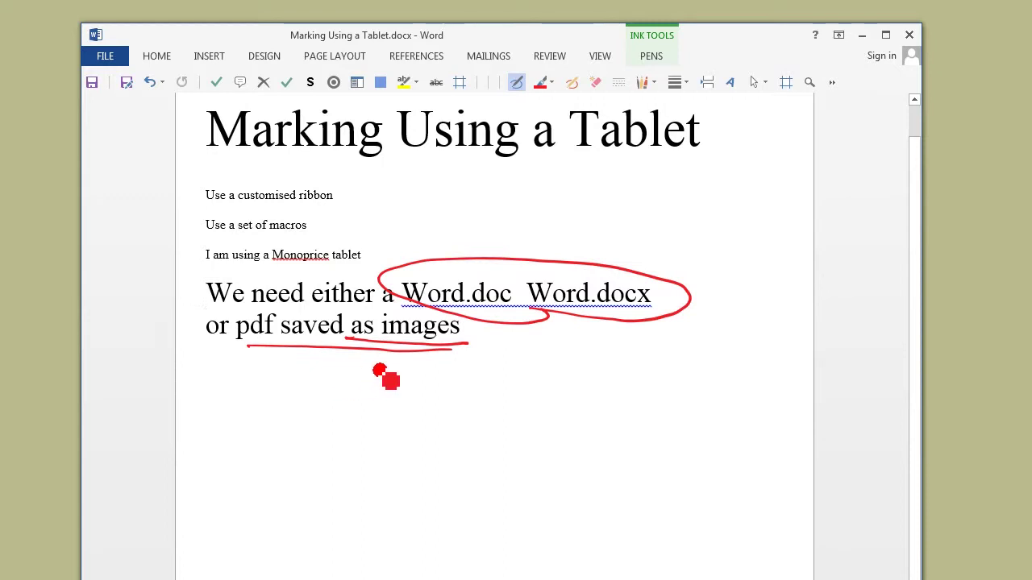
left_click_drag(400, 371, 415, 370)
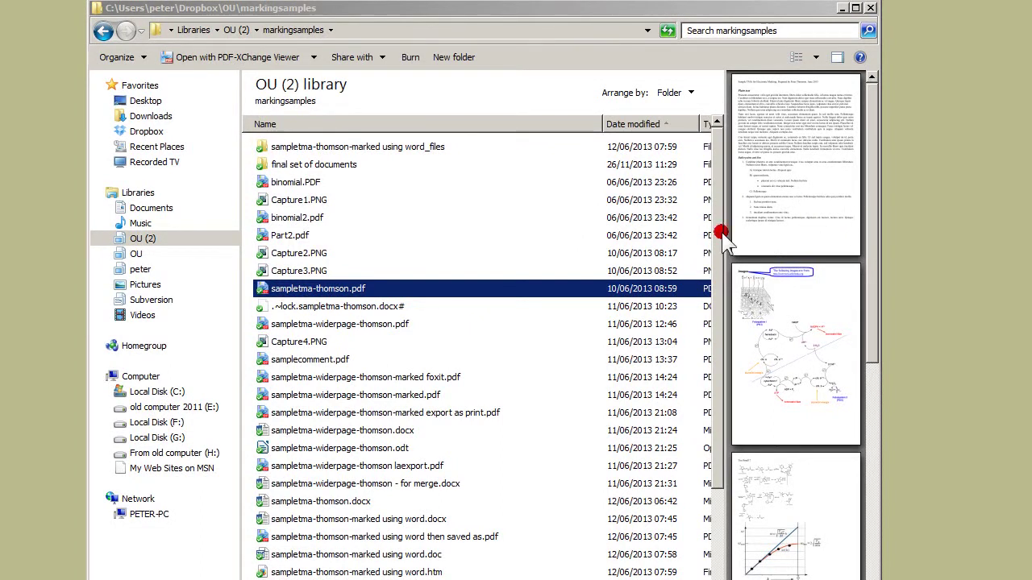
- Open sampletma-thomson.pdf from the markingsamples folder in PDF-XChange Viewer
double_click(297, 289)
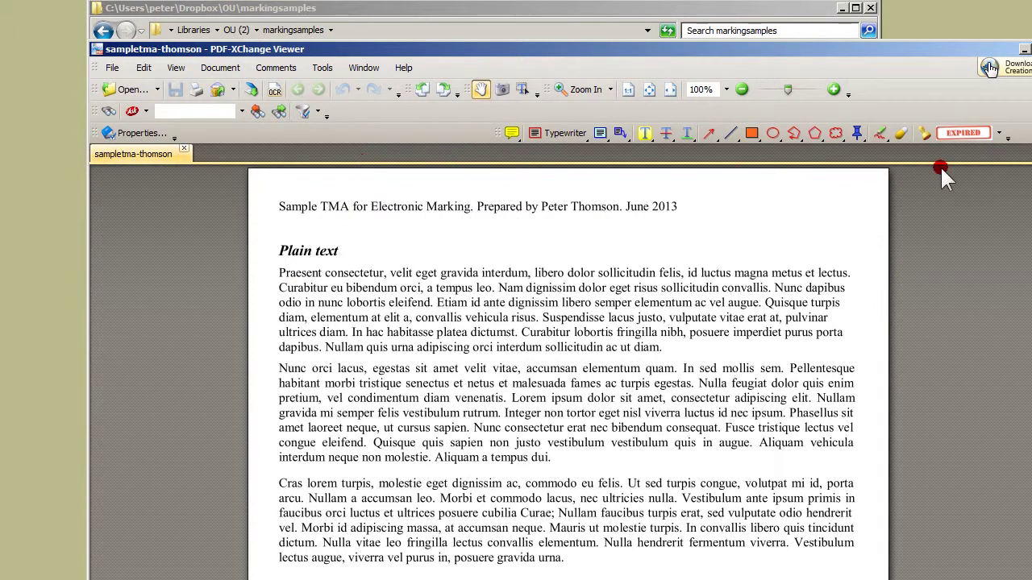
scroll(990, 68, "down", 15)
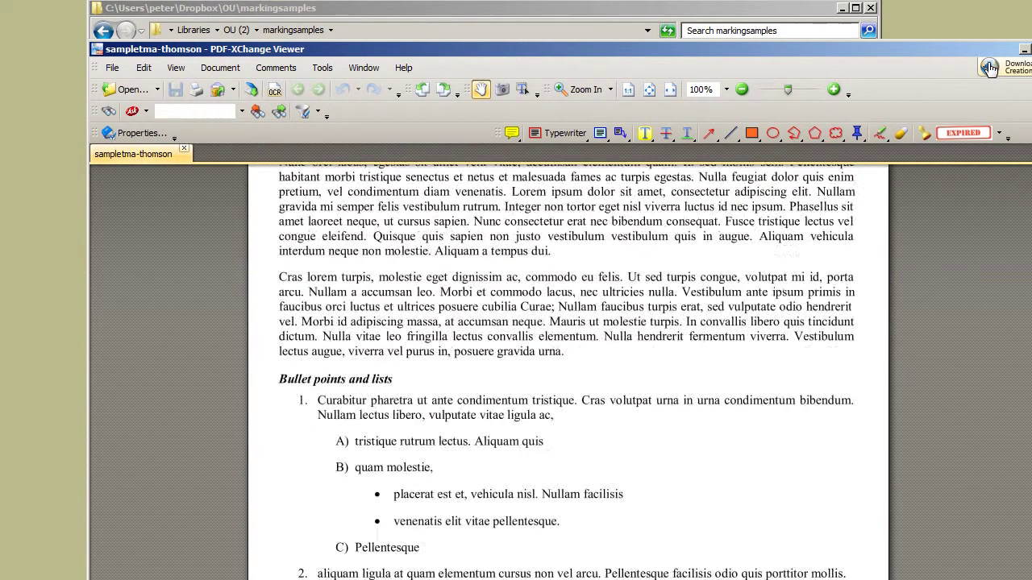
scroll(990, 68, "down", 5)
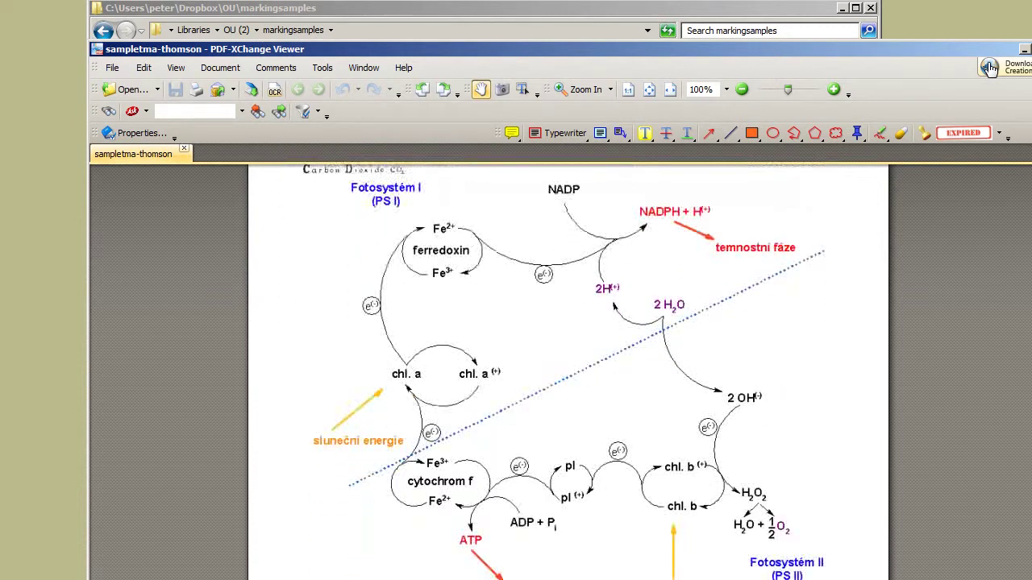
scroll(990, 68, "down", 12)
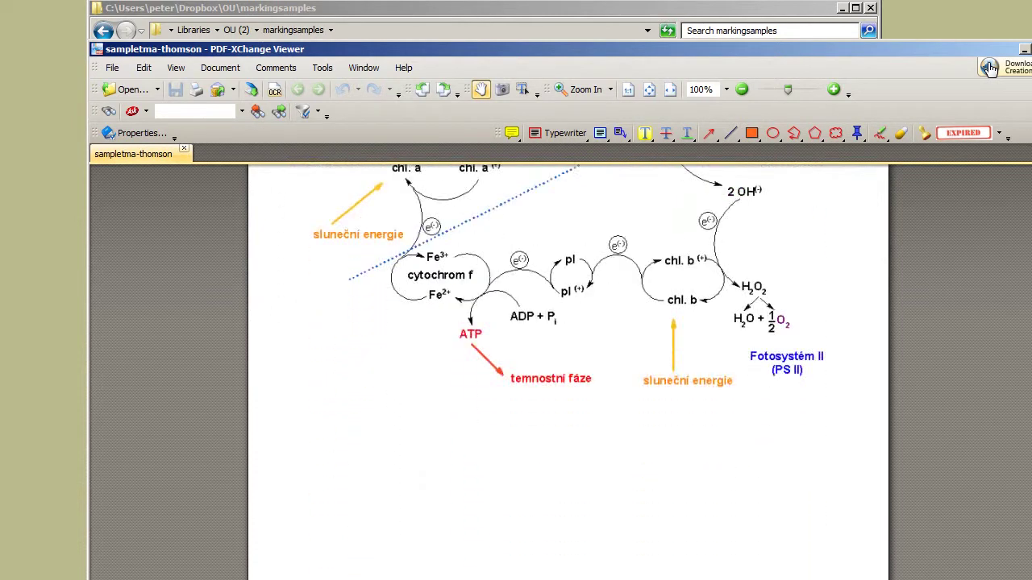
scroll(989, 68, "down", 5)
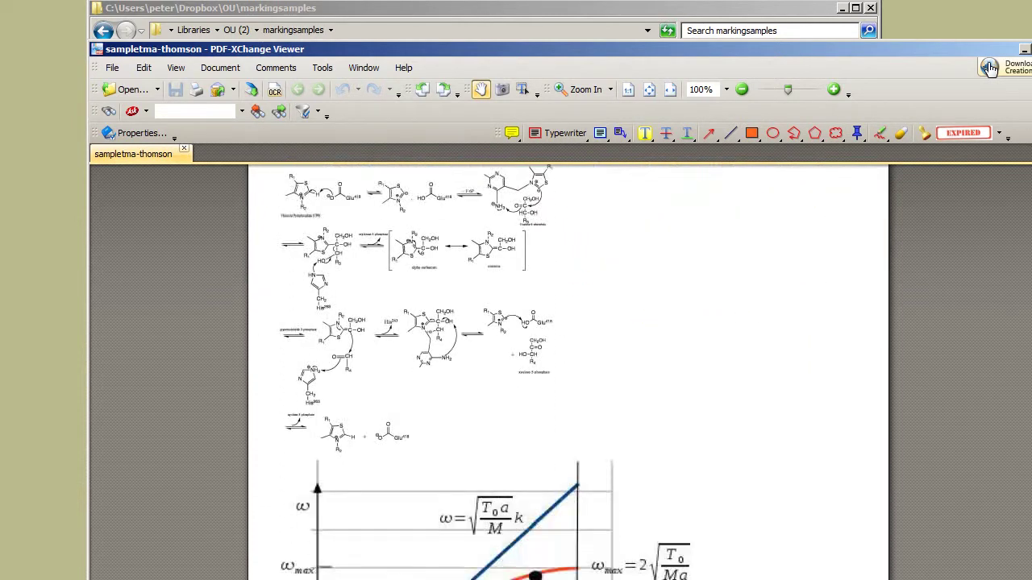
scroll(990, 68, "up", 20)
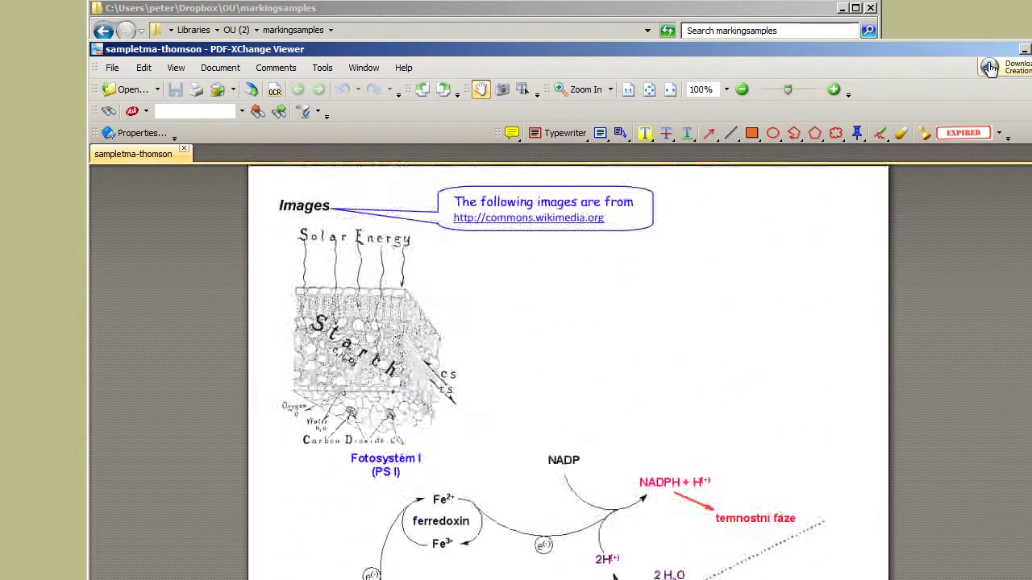
- Print all 6 pages as images to PDF-XChange Printer Lite 2012
left_click(112, 67)
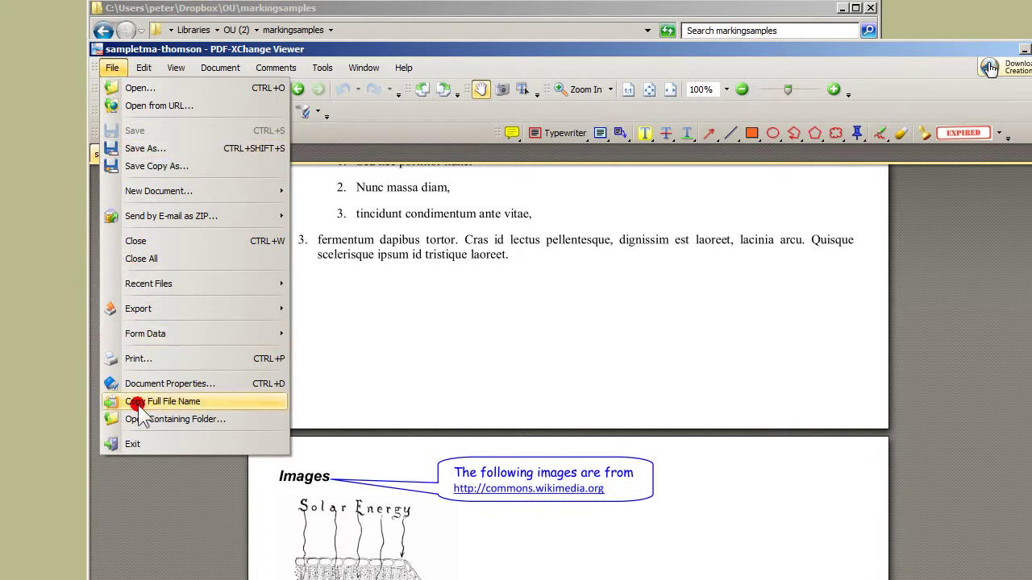
left_click(137, 359)
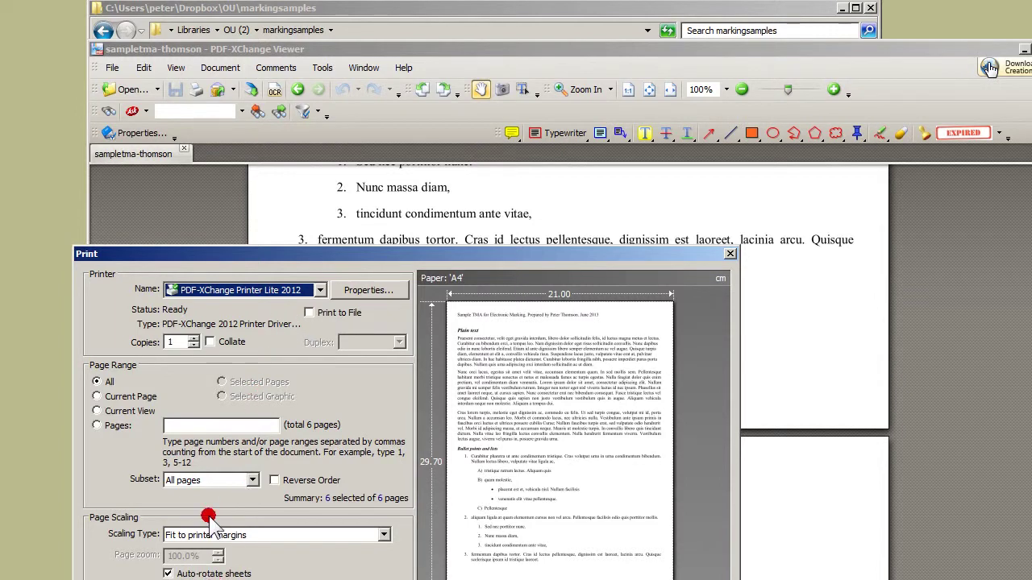
left_click_drag(307, 257, 308, 26)
left_click(171, 453)
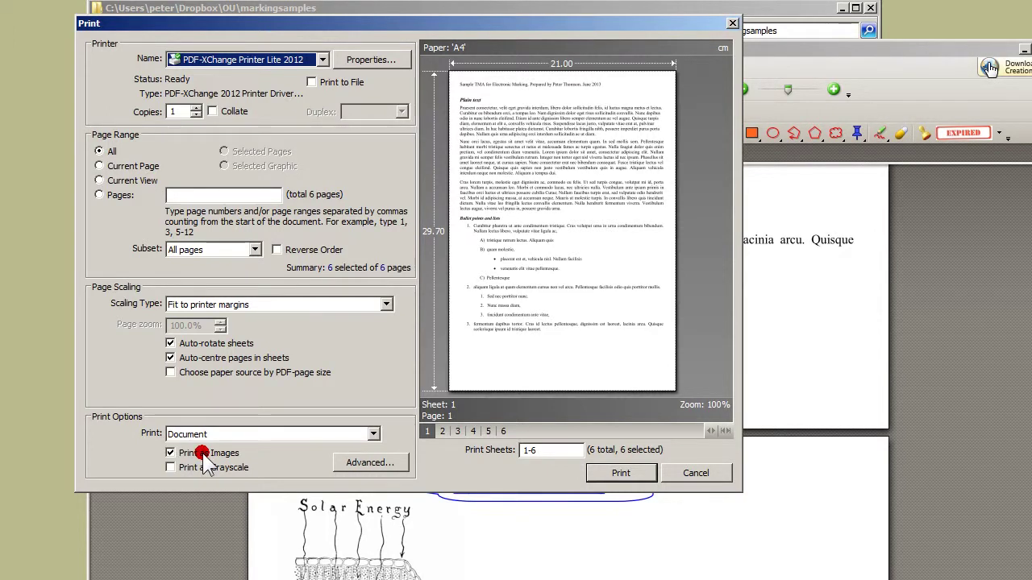
left_click(619, 471)
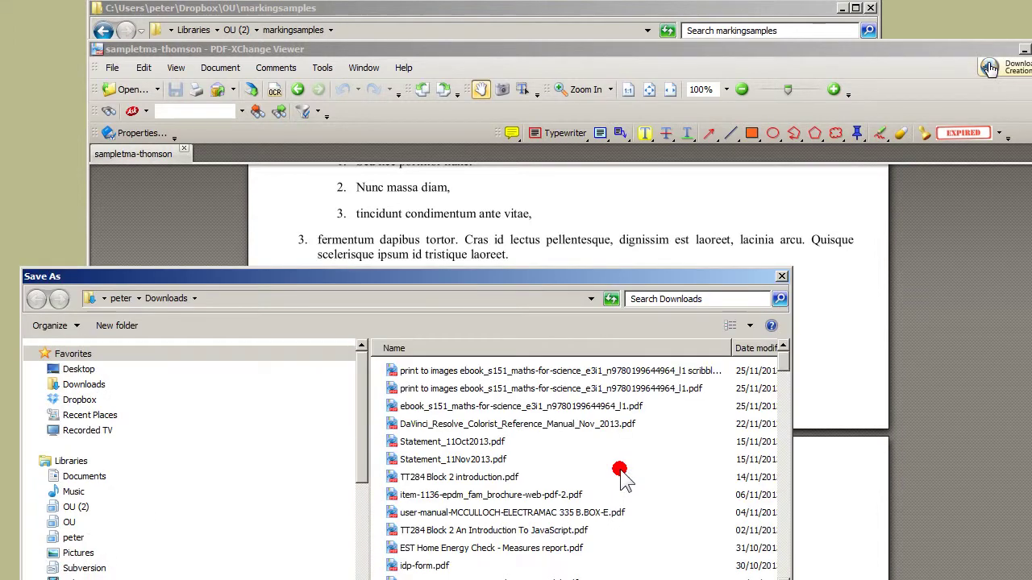
- Save the PDF copy in Downloads as 'sampletma-thomson as image.pdf' with PDF Documents type
left_click_drag(360, 276, 403, 162)
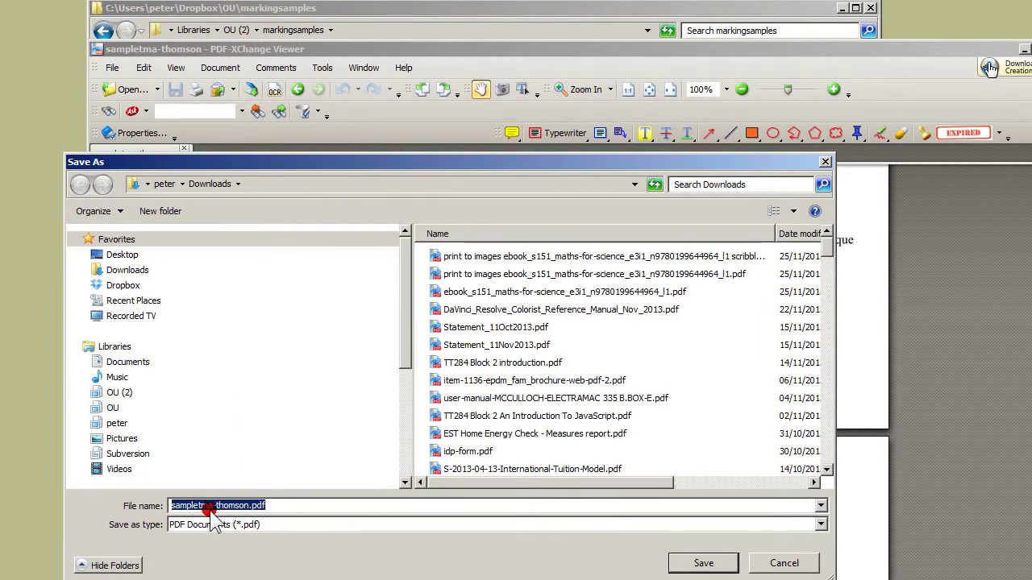
left_click(248, 506)
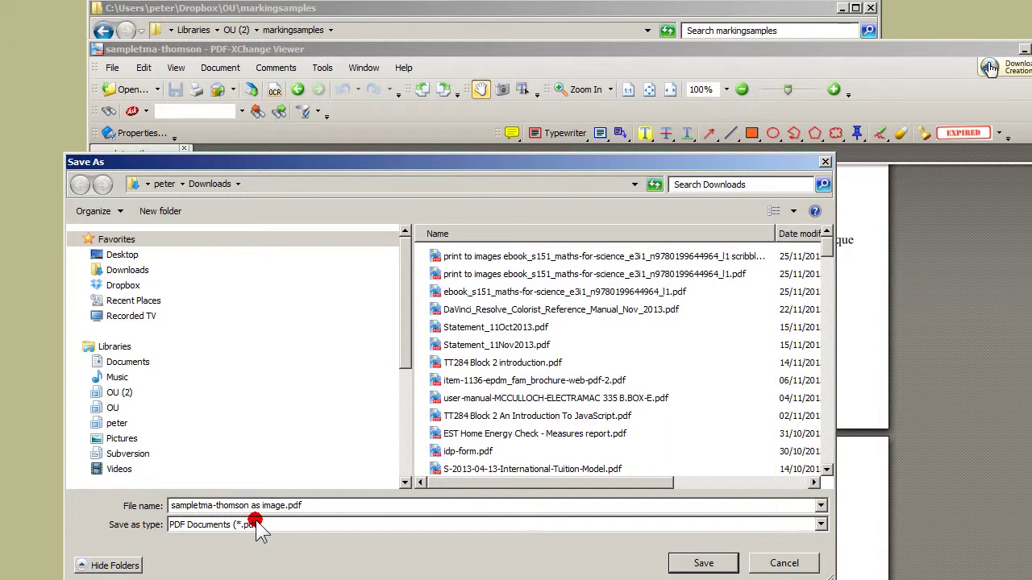
left_click(691, 562)
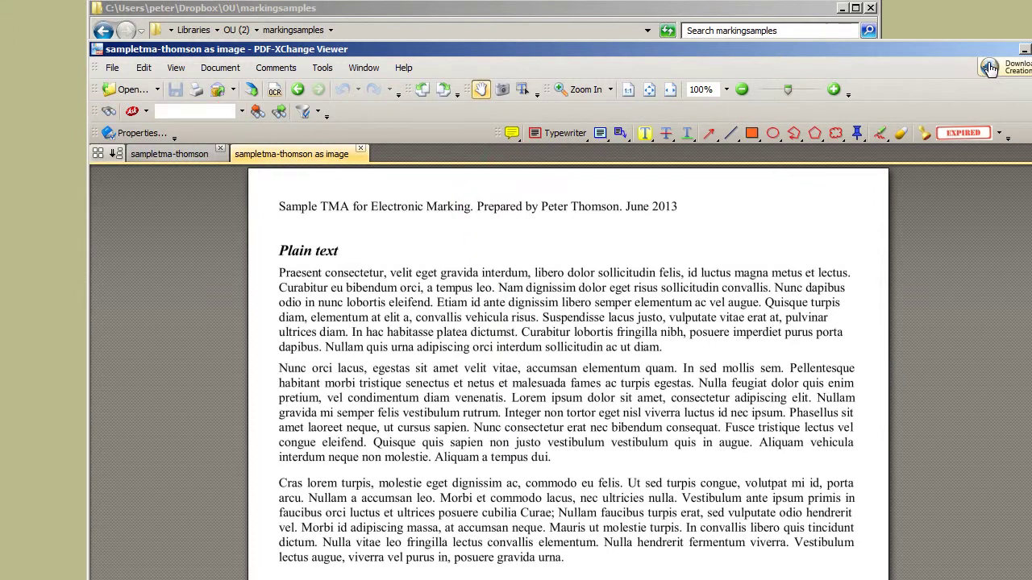
left_click(515, 134)
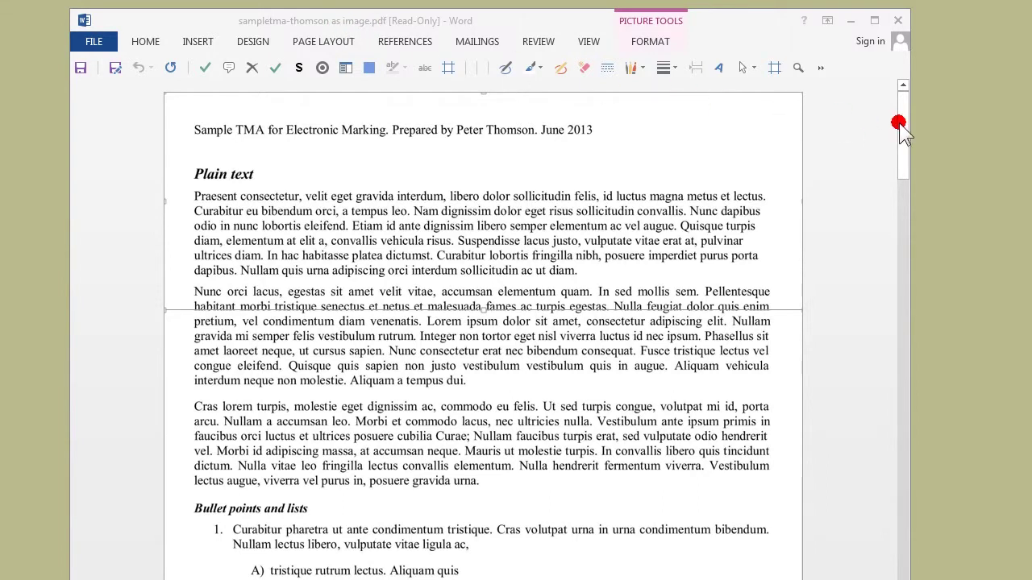
mouse_move(900, 123)
left_mouse_down()
mouse_move(908, 510)
mouse_move(900, 115)
left_mouse_up()
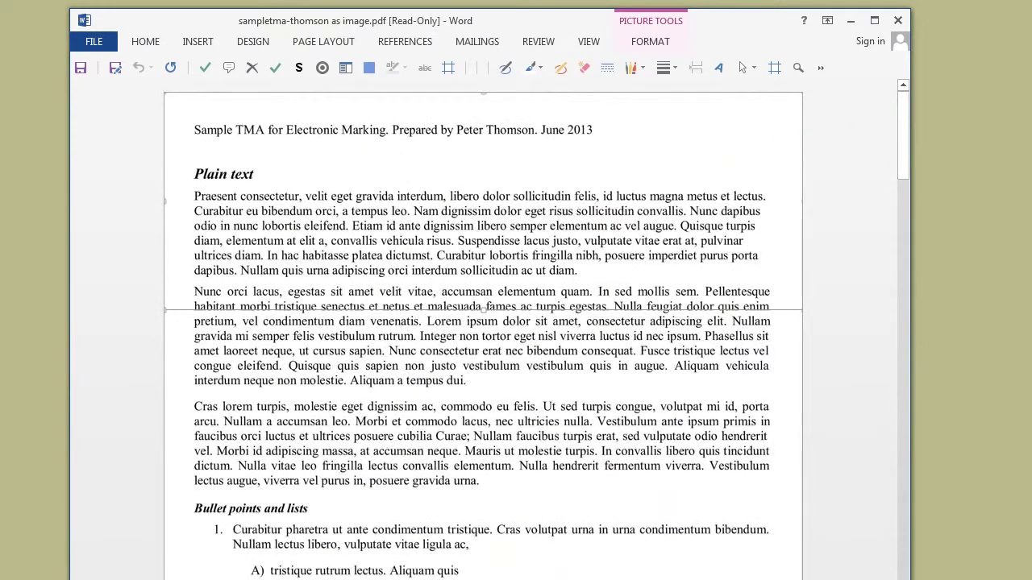
left_click(488, 134)
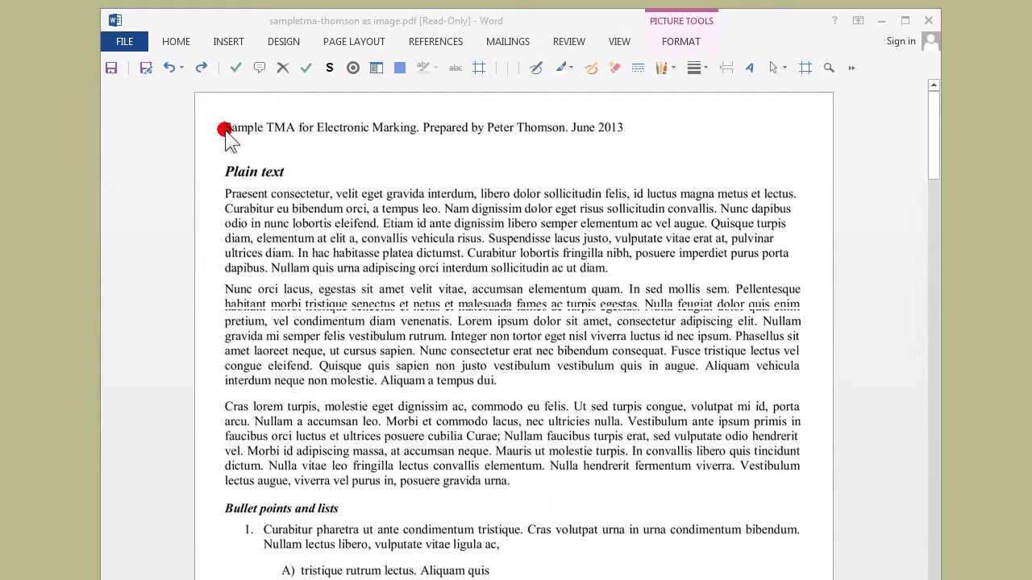
- Insert the General cover page, then bring the TT284 TMA01 2013J proforma window forward
left_click(225, 44)
left_click(172, 66)
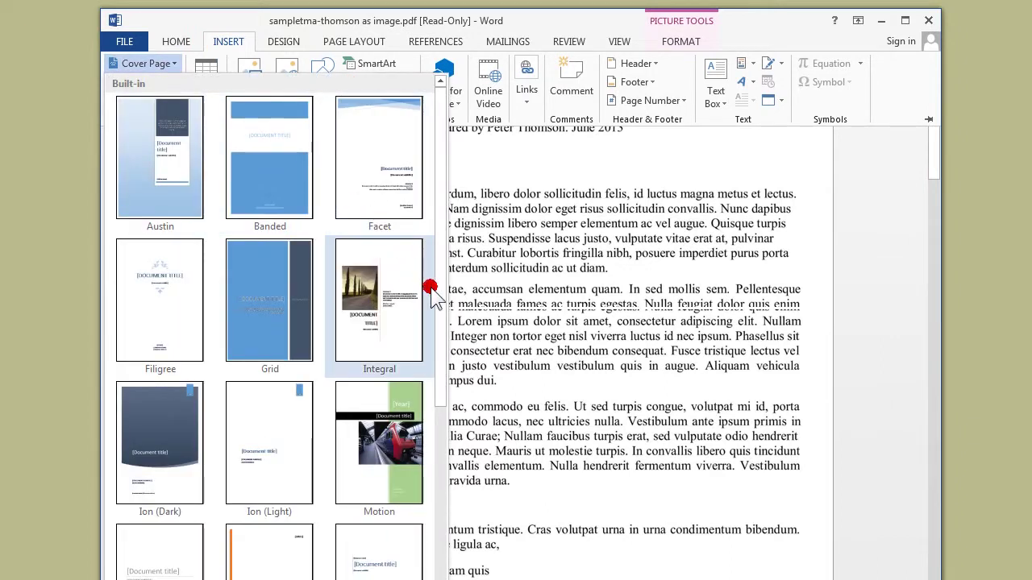
left_click_drag(438, 295, 444, 571)
left_click(167, 561)
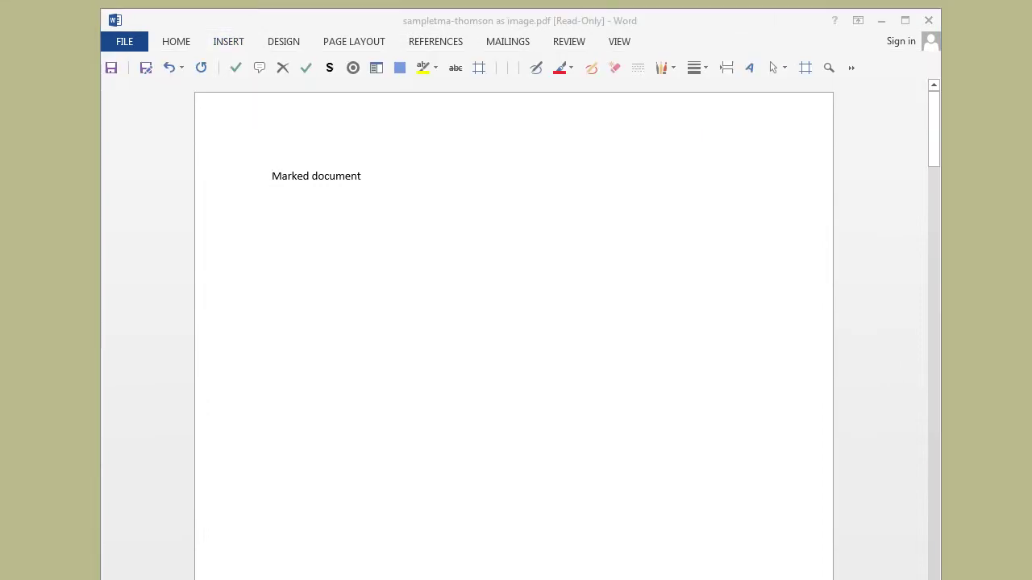
left_click_drag(1031, 11, 154, 11)
left_click(466, 115)
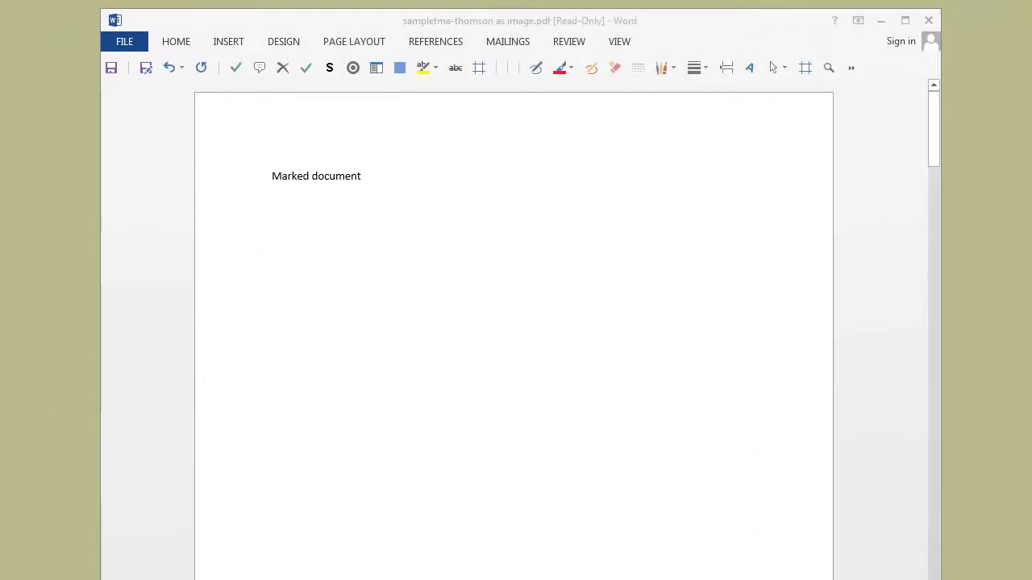
- Select the 'Marked document' cover text for the proforma table and scroll through the document
left_click(364, 176)
left_click_drag(363, 176, 235, 175)
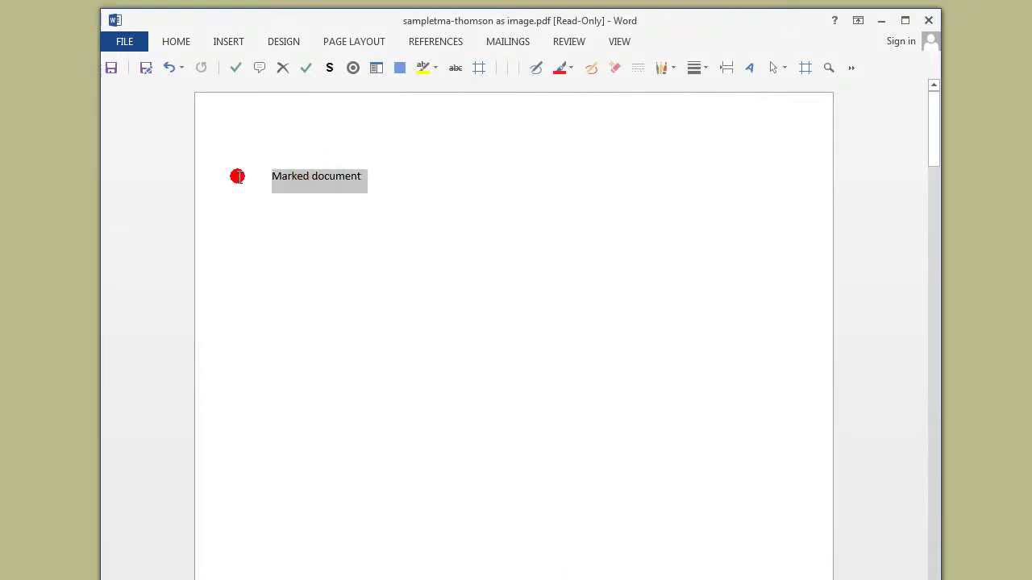
scroll(239, 190, "down", 10)
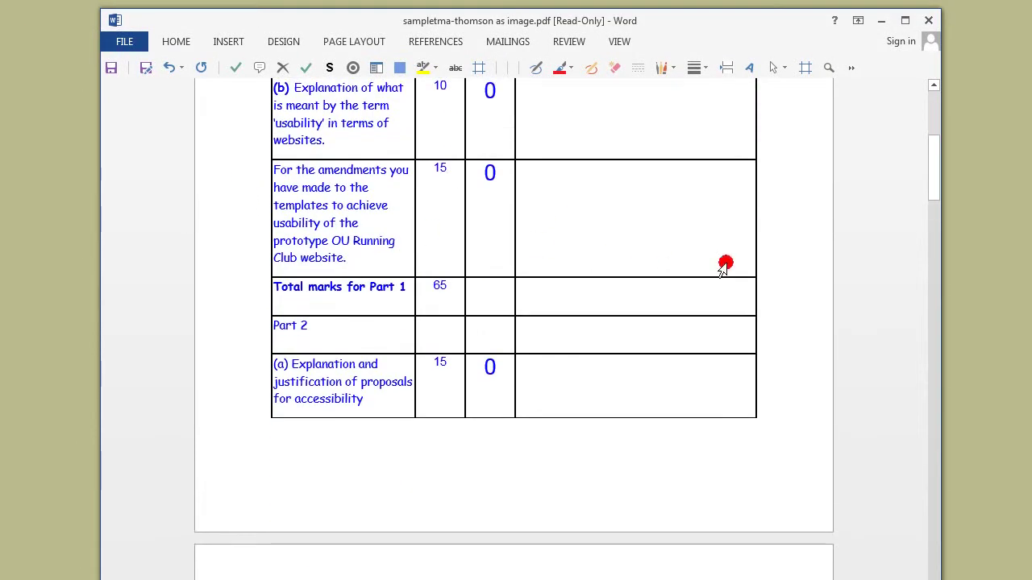
left_click_drag(932, 186, 923, 308)
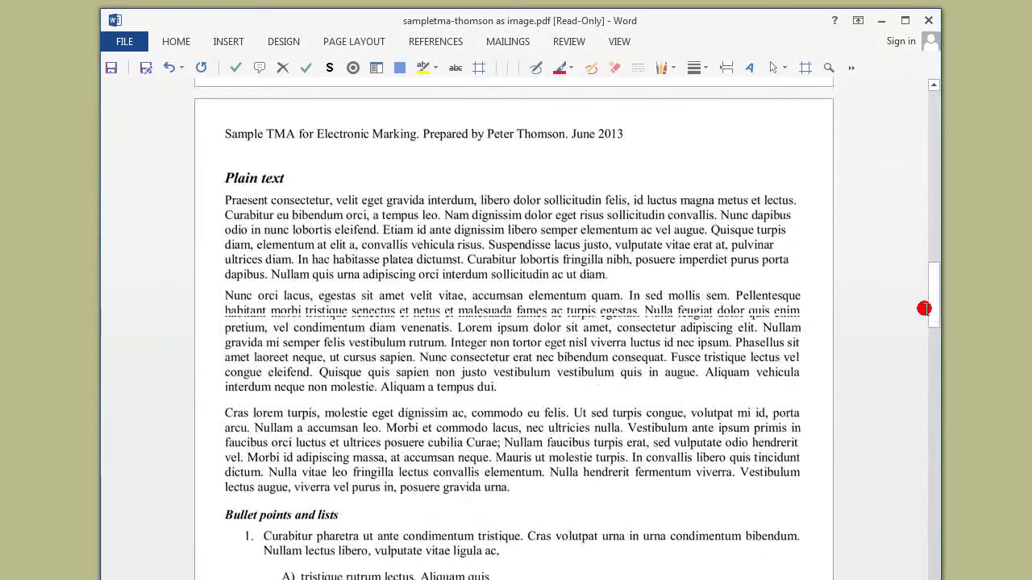
- Widen the pages with the WiderPage macro and scroll down to the Gamma-function page
mouse_move(923, 309)
left_mouse_down()
mouse_move(872, 307)
mouse_move(798, 265)
mouse_move(684, 232)
mouse_move(377, 69)
left_mouse_up()
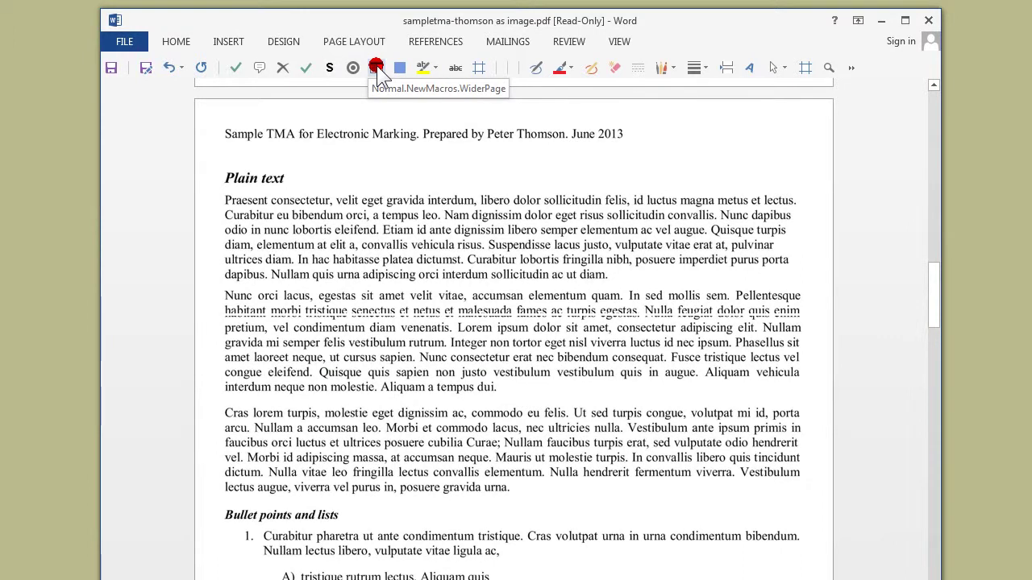
mouse_move(379, 73)
left_mouse_down()
mouse_move(714, 133)
mouse_move(385, 81)
left_mouse_up()
left_click(379, 71)
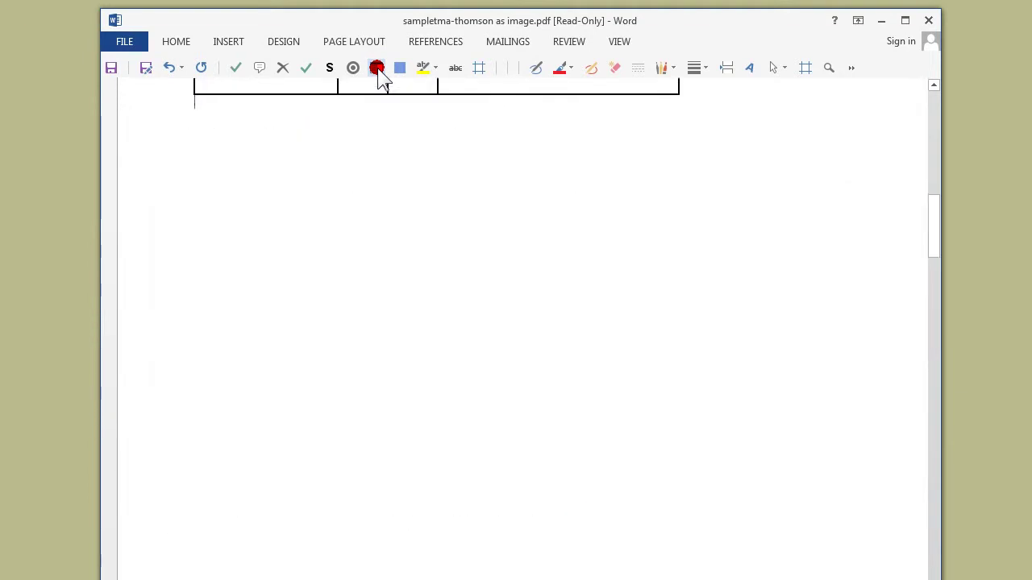
left_click_drag(935, 219, 935, 523)
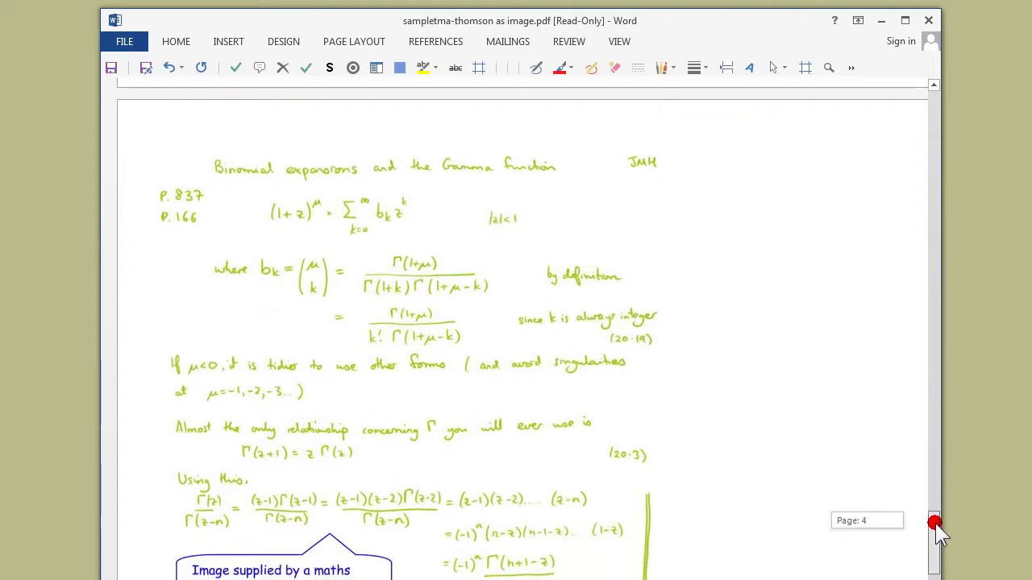
- Apply the Overlay macro to the handwritten 'Binomial expansions and the Gamma function' page
left_click_drag(935, 523, 935, 523)
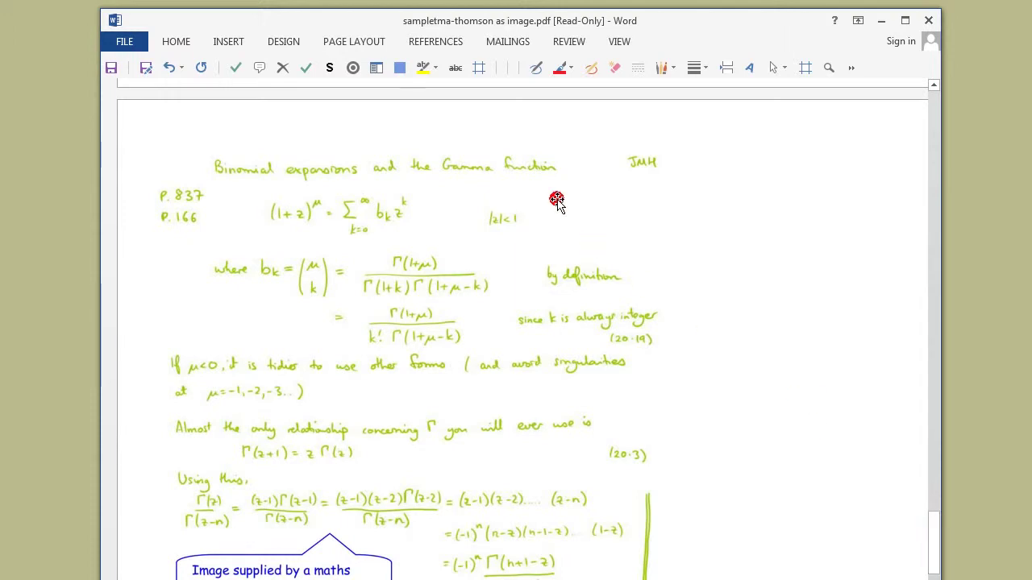
left_click(400, 71)
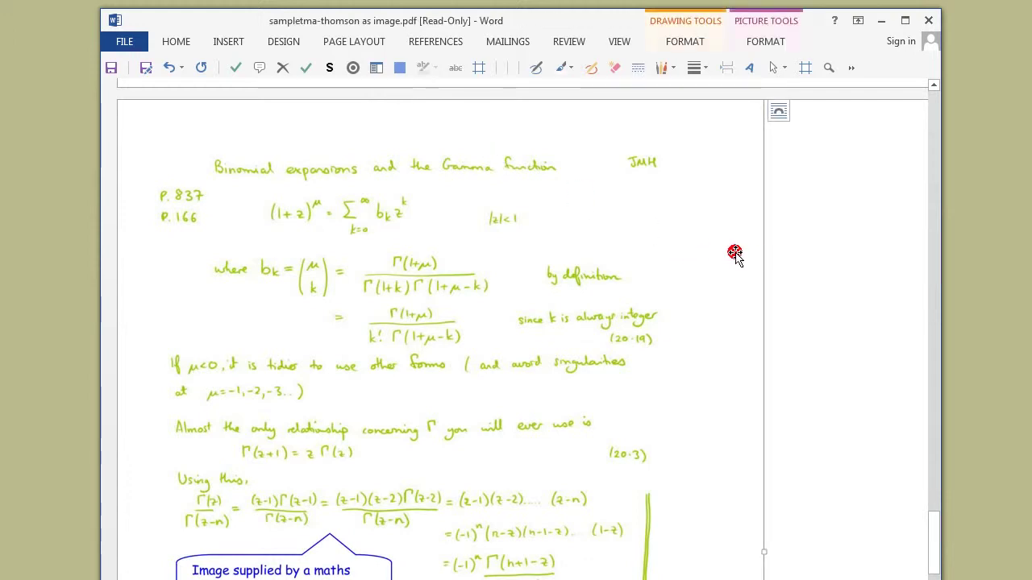
left_click(785, 254)
scroll(502, 108, "down", 3)
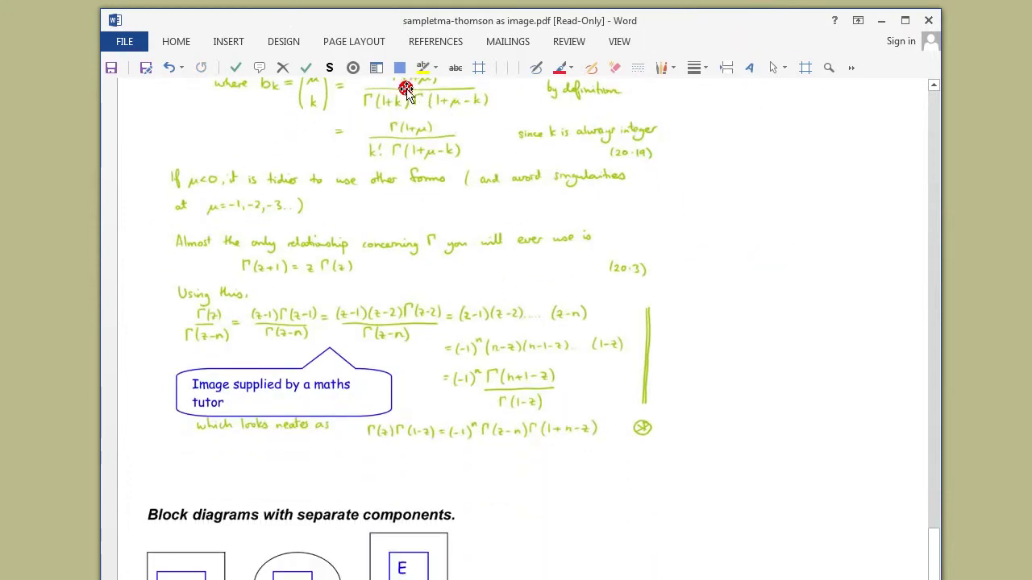
left_click(398, 67)
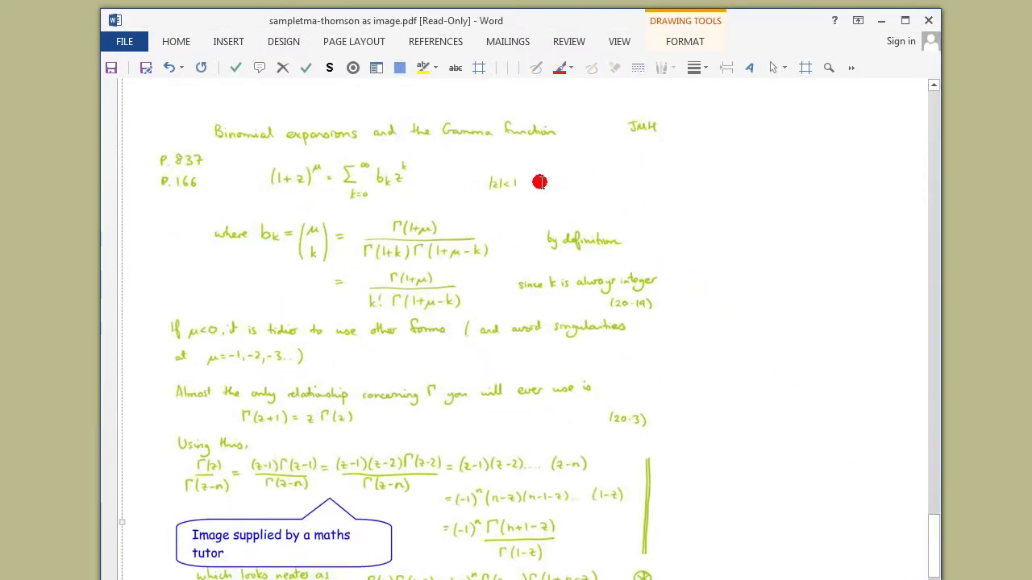
- Place a blue tick by the first equation and a blue cross beside the next line
left_click(234, 71)
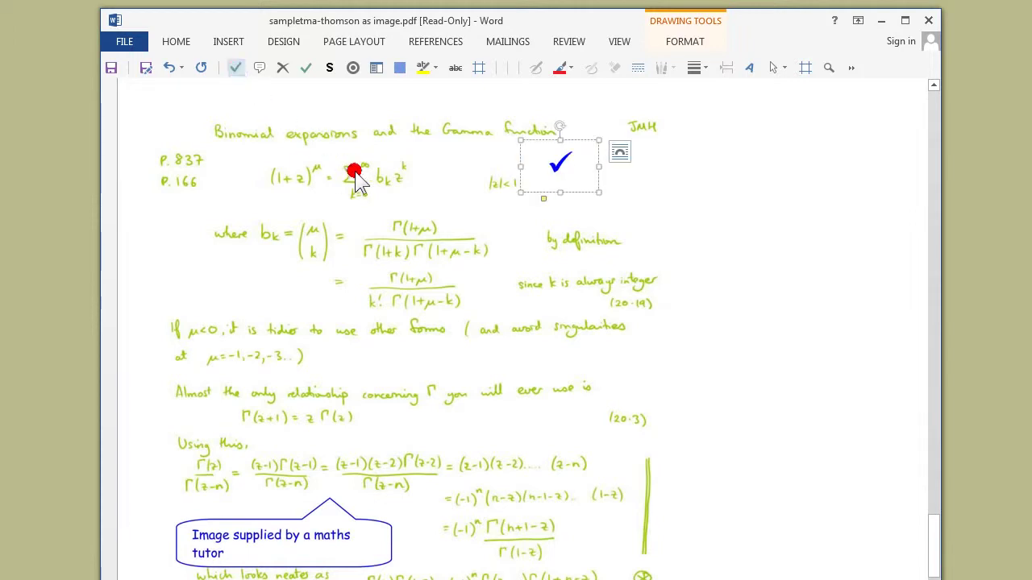
left_click(638, 224)
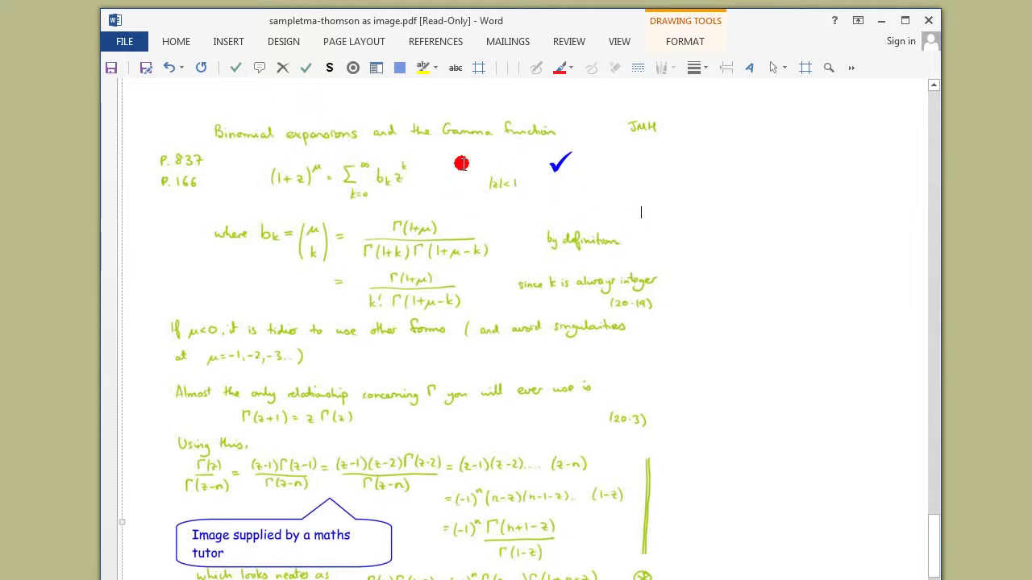
left_click(280, 69)
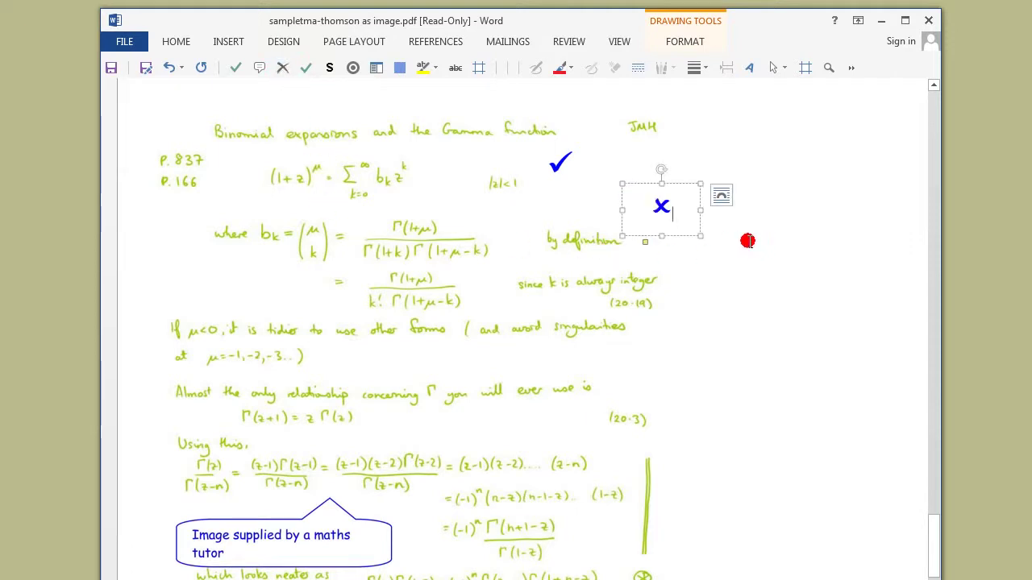
- Attach a long callout to the cross reading 'Type comment'
left_click(258, 67)
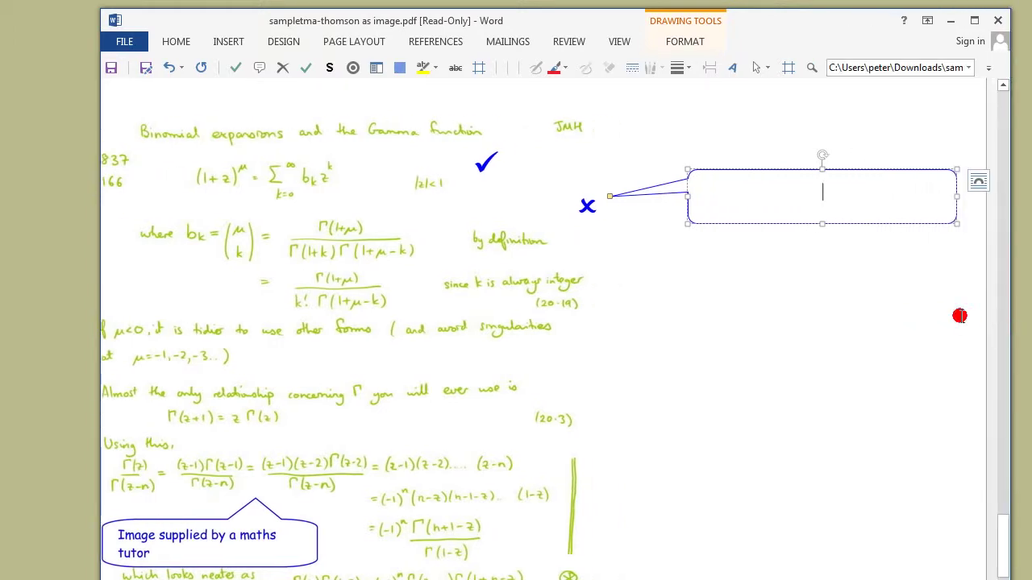
left_click(832, 191)
type("Tr")
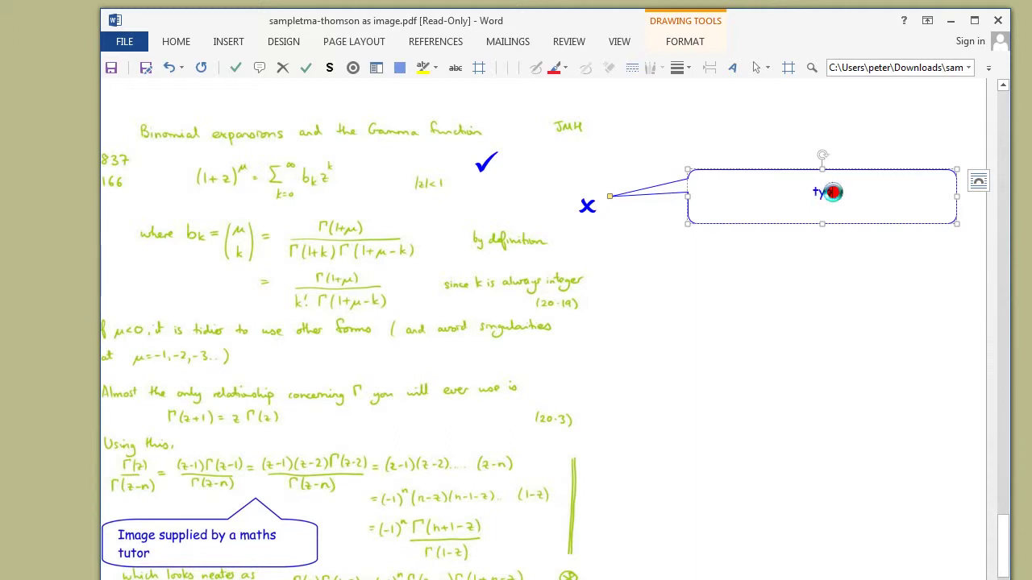
type("pe comment")
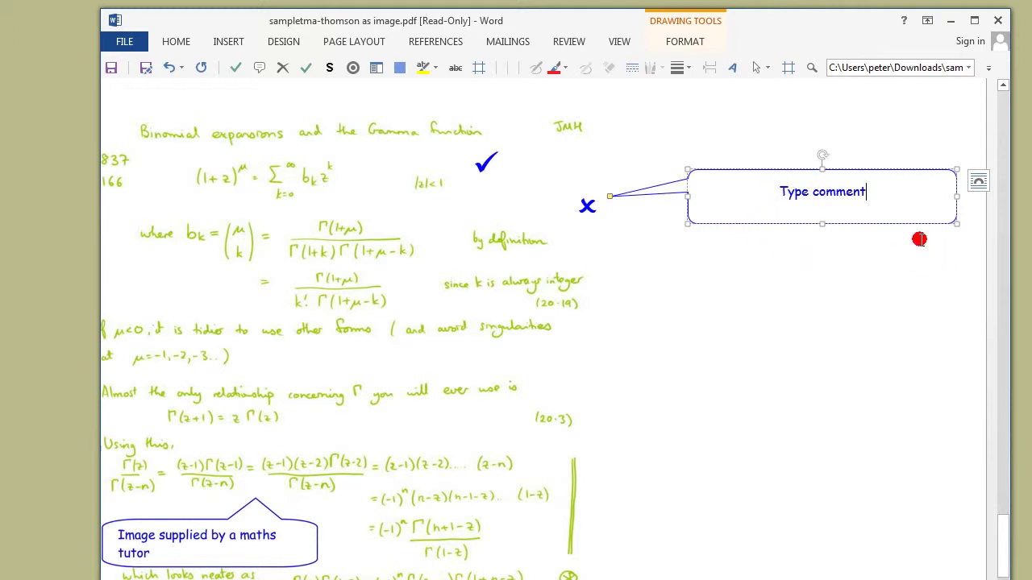
left_click(795, 249)
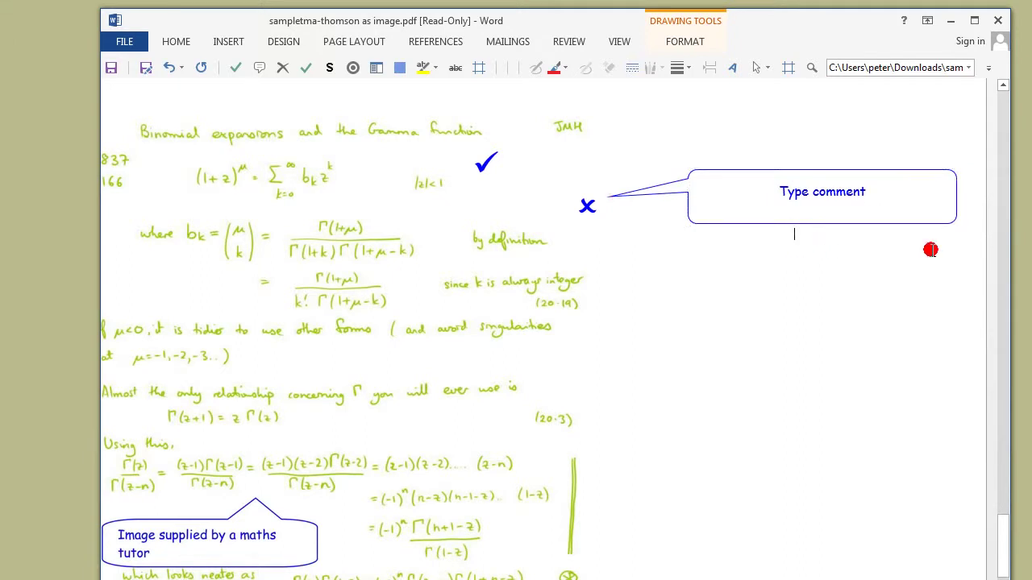
left_click_drag(1002, 535, 1002, 525)
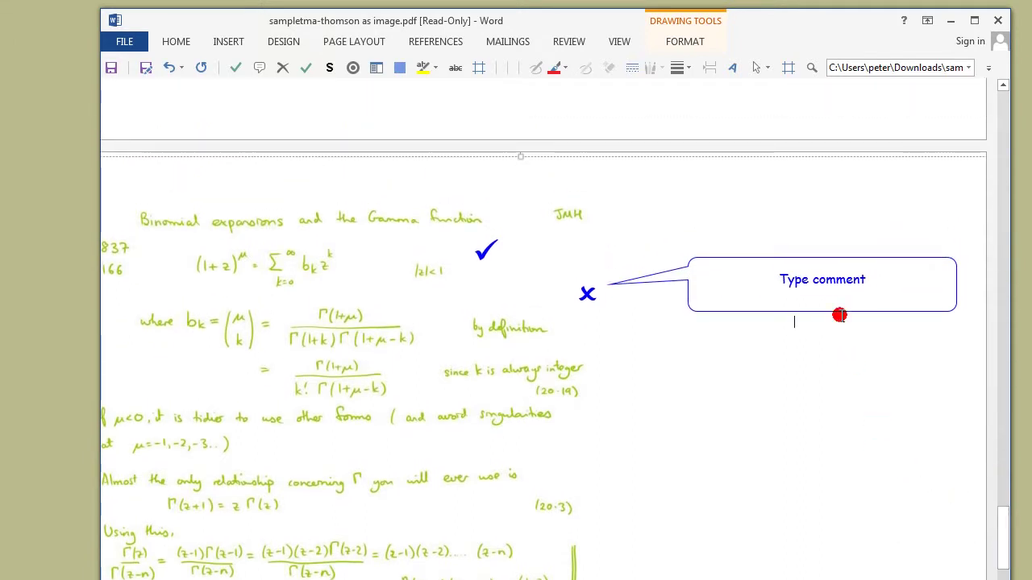
- Draw a small blue rectangle near the top right of the page
left_click(678, 23)
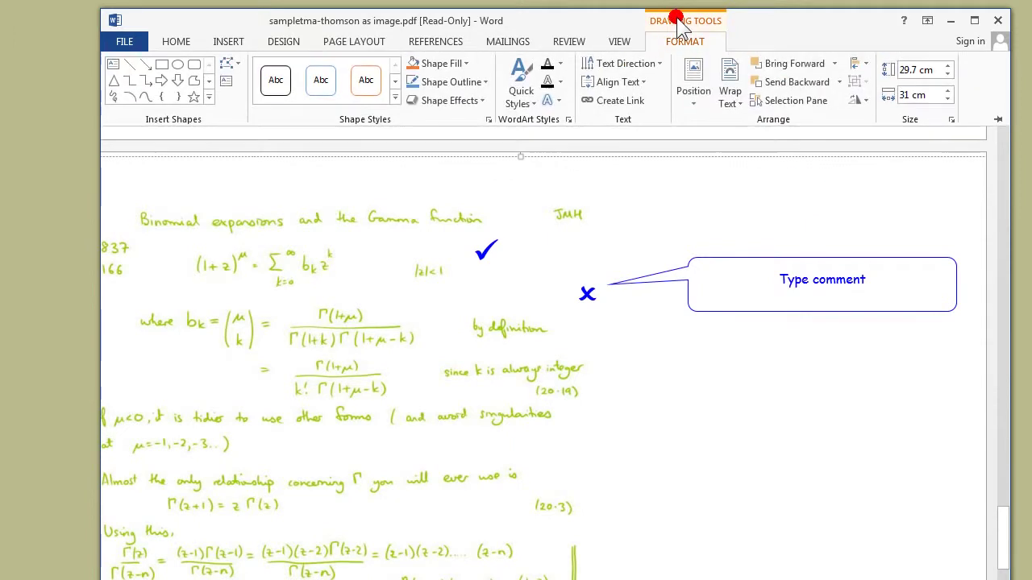
left_click(162, 65)
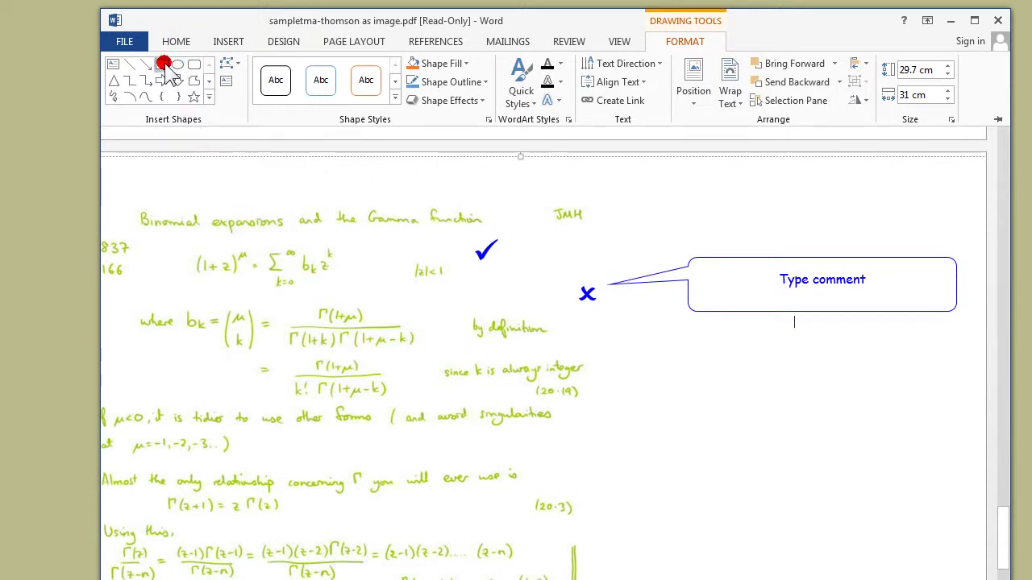
left_click_drag(786, 197, 788, 199)
left_click(810, 197)
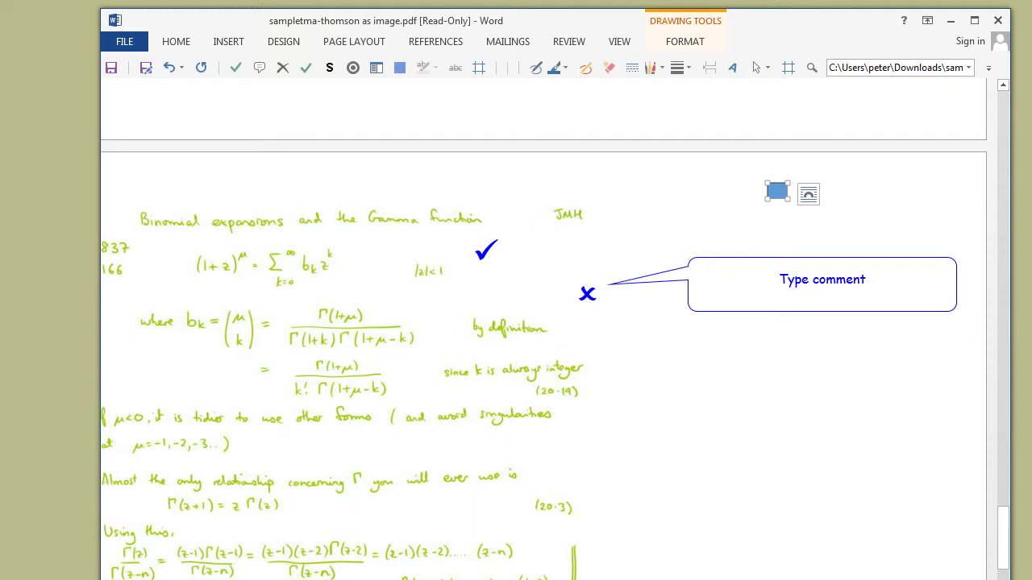
- Start inking and bring up the gallery of pen styles
left_click(535, 67)
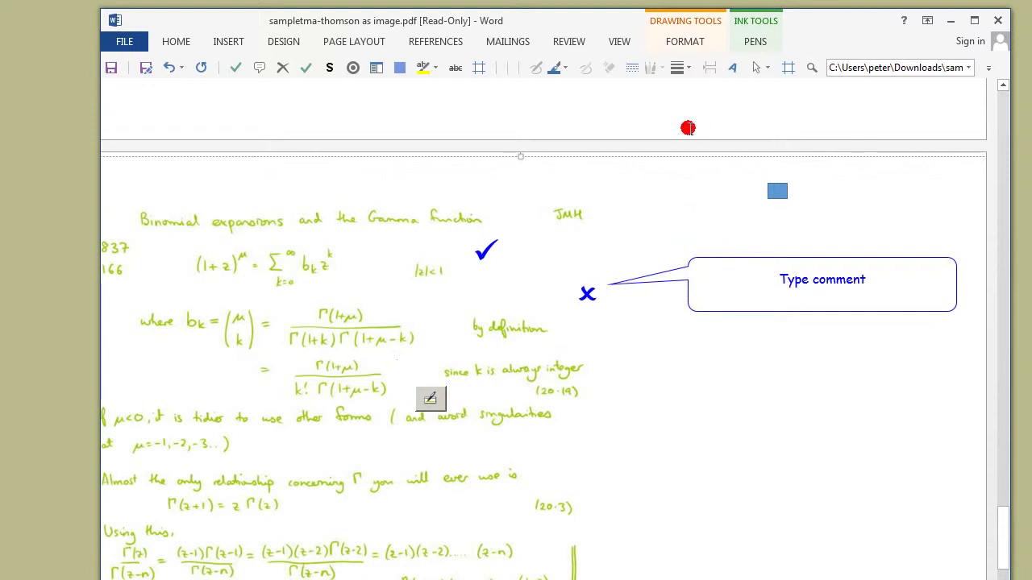
left_click(754, 45)
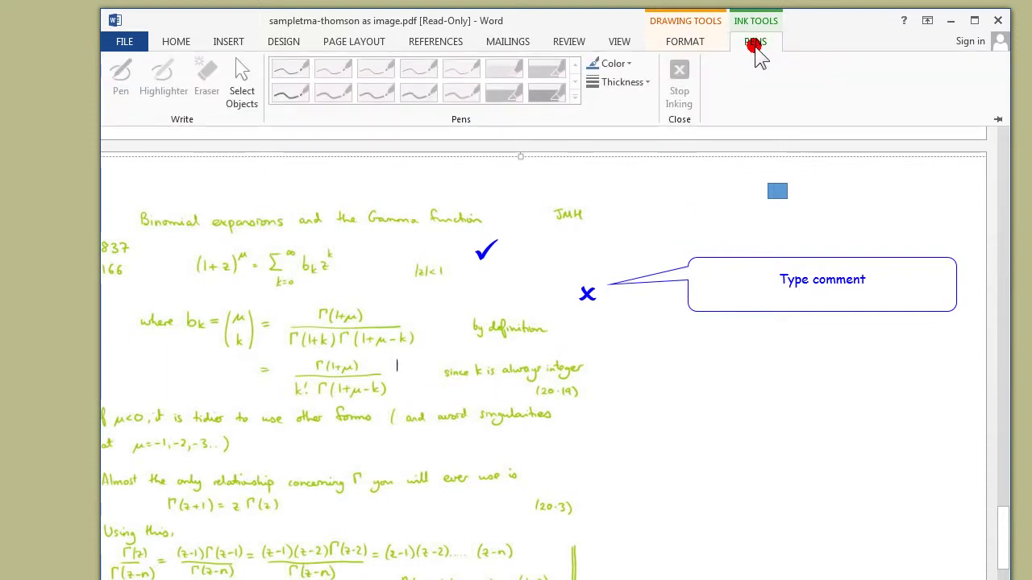
left_click(771, 187)
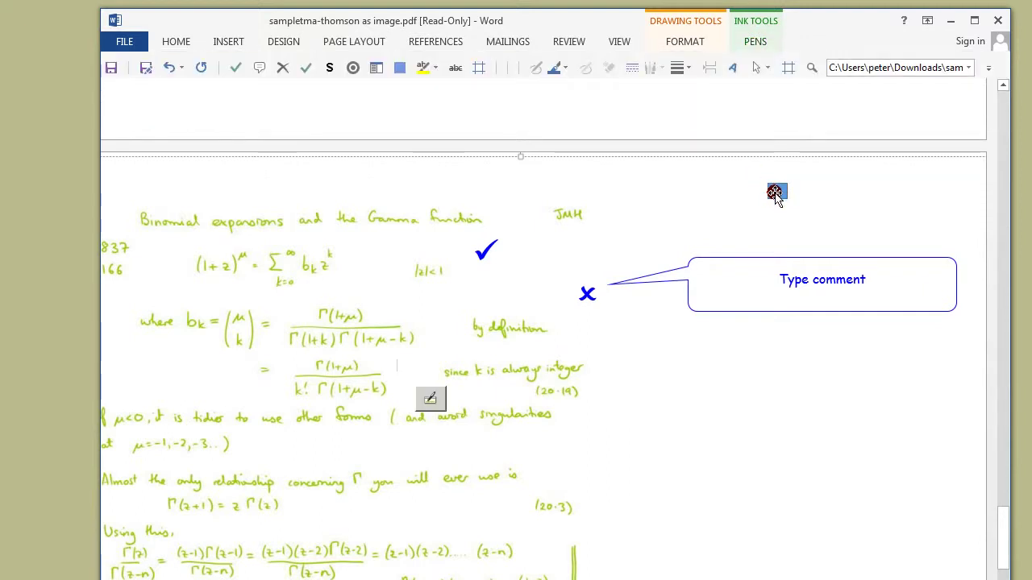
left_click(774, 193)
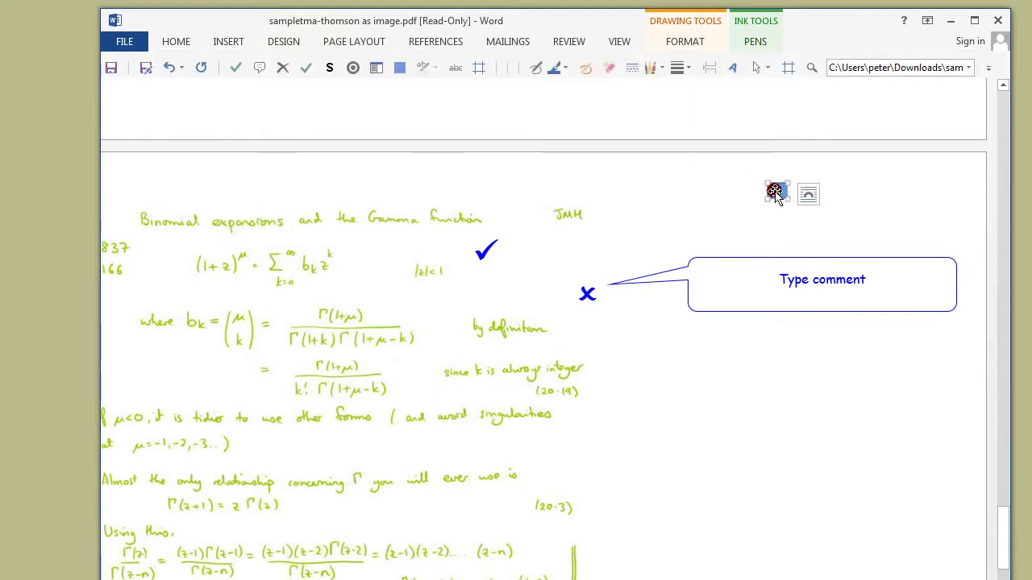
left_click(650, 73)
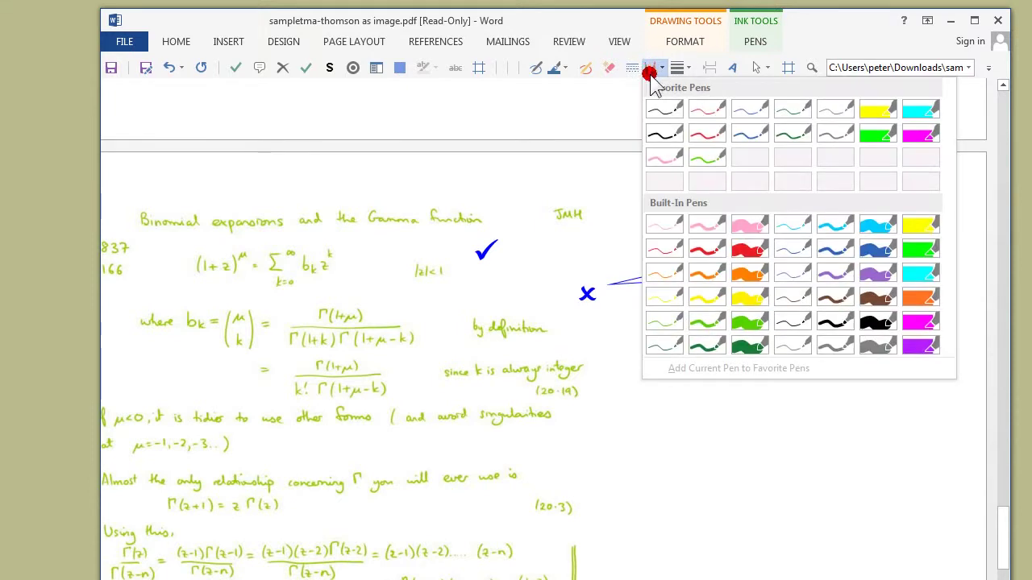
- Switch to the thin red pen and circle both Γ(1+μ) numerators
left_click(666, 247)
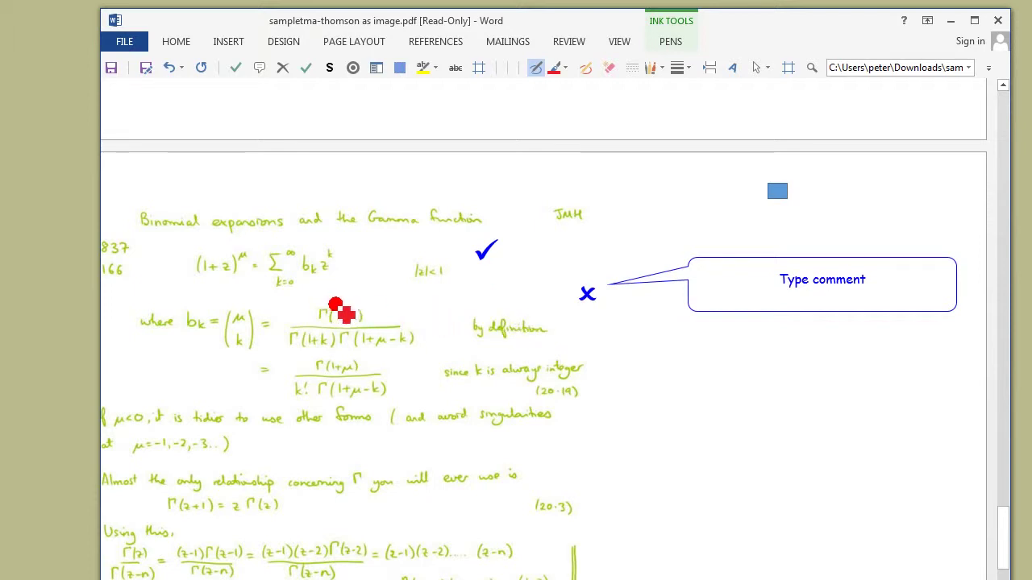
mouse_move(332, 303)
left_mouse_down()
mouse_move(295, 306)
mouse_move(336, 321)
mouse_move(383, 319)
mouse_move(333, 304)
left_mouse_up()
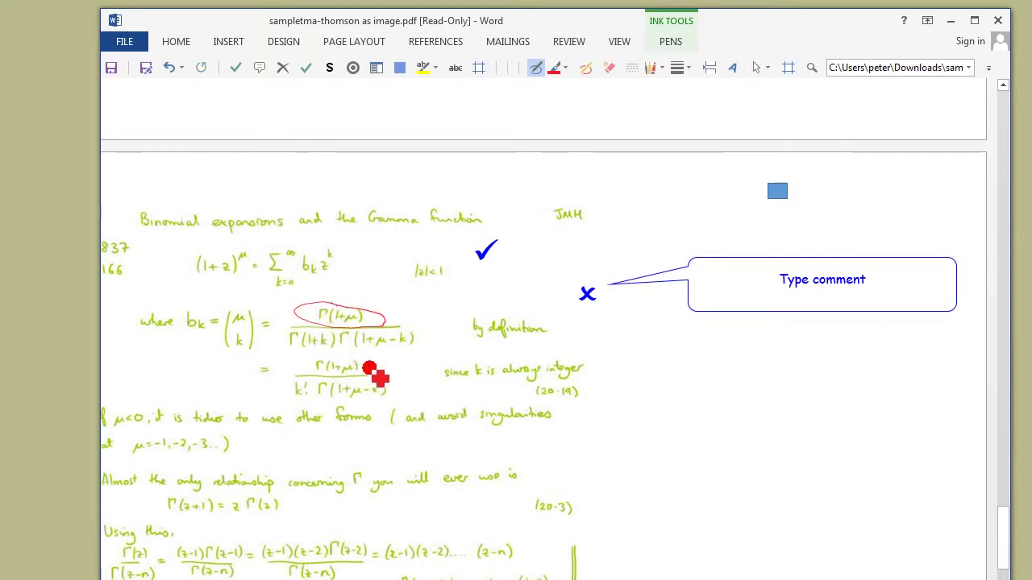
mouse_move(362, 354)
left_mouse_down()
mouse_move(346, 349)
mouse_move(293, 363)
mouse_move(353, 376)
mouse_move(391, 369)
left_mouse_up()
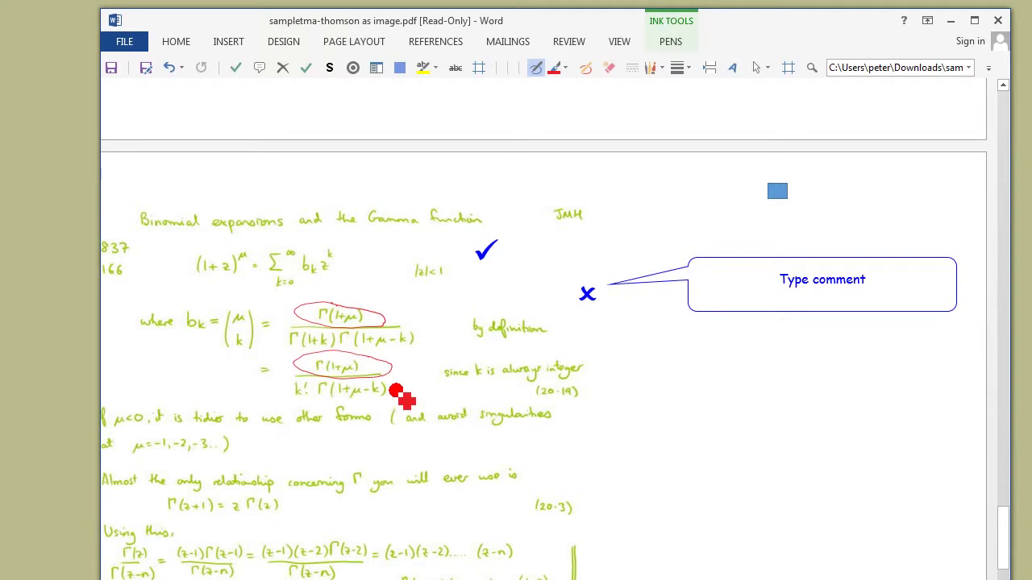
- Draw a red line from k! and handwrite k! Γ(1+μ−k) and (−1)ⁿ(n−z)(n−1−z)
mouse_move(399, 393)
left_mouse_down()
mouse_move(622, 439)
mouse_move(722, 426)
mouse_move(711, 441)
mouse_move(751, 442)
mouse_move(740, 458)
mouse_move(763, 447)
mouse_move(809, 466)
mouse_move(833, 456)
mouse_move(800, 476)
left_mouse_up()
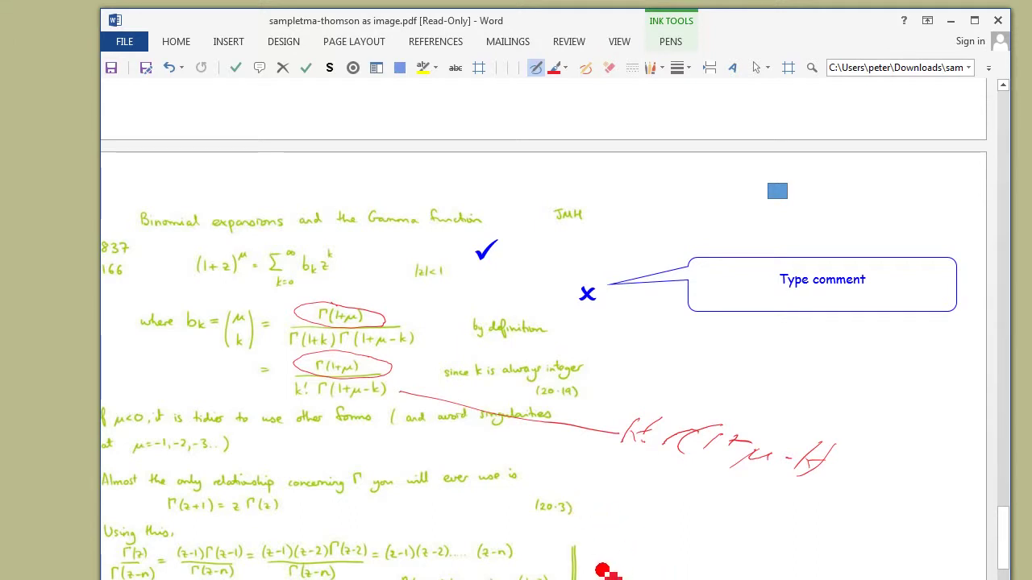
mouse_move(617, 559)
left_mouse_down()
mouse_move(612, 574)
mouse_move(746, 571)
left_mouse_up()
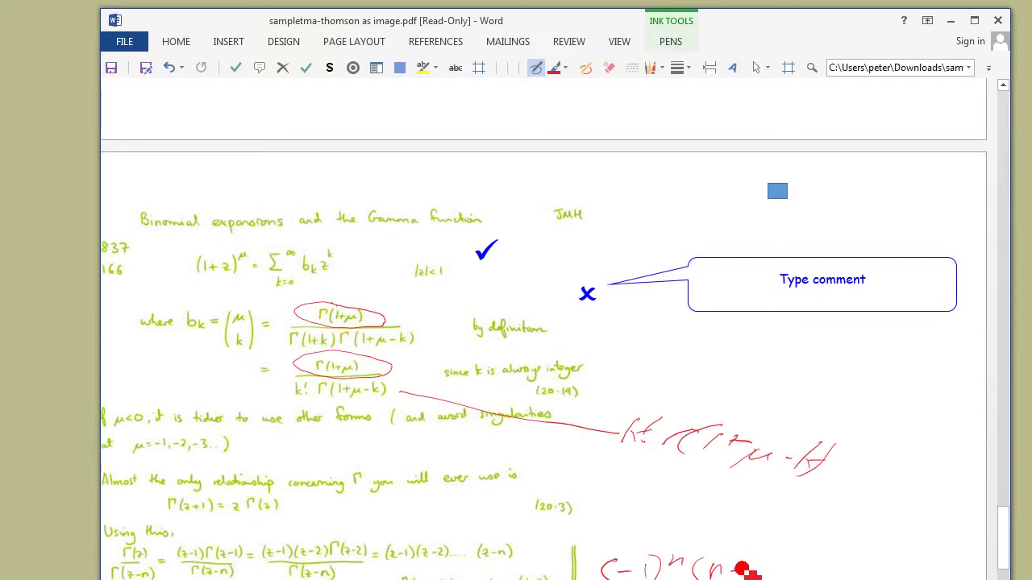
left_click_drag(738, 571, 747, 565)
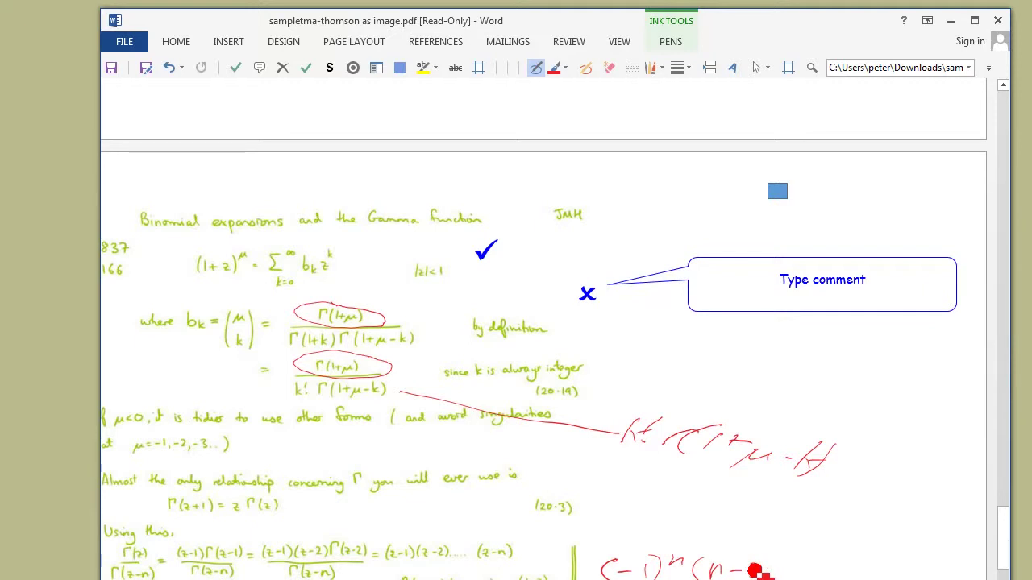
left_click_drag(752, 567, 919, 574)
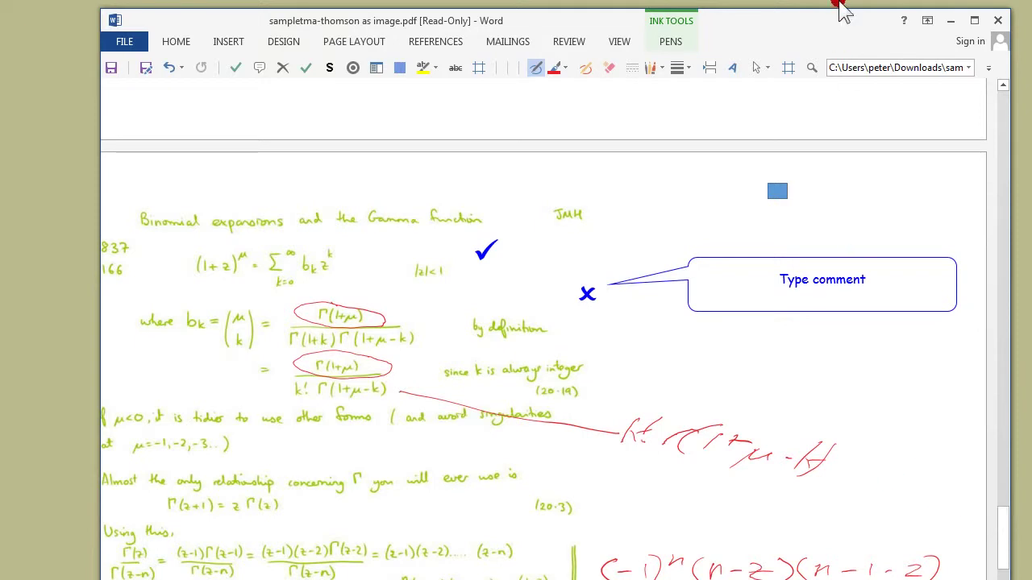
- Handwrite 'you can also write your comments if you wish' in red, then stop inking
left_click_drag(1000, 537, 1002, 573)
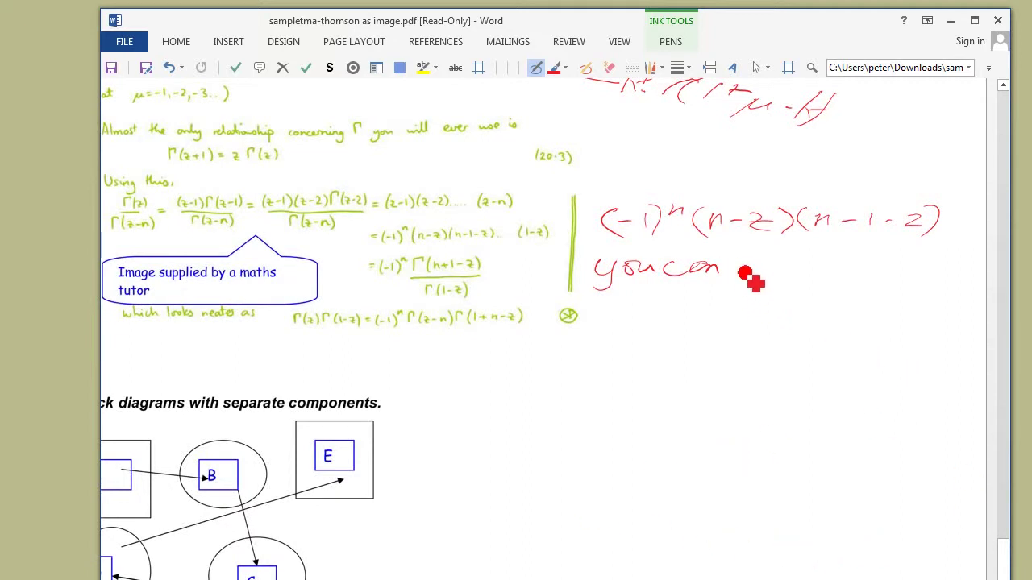
mouse_move(748, 266)
left_mouse_down()
mouse_move(761, 253)
mouse_move(775, 275)
mouse_move(809, 280)
mouse_move(814, 266)
mouse_move(880, 278)
mouse_move(856, 262)
left_mouse_up()
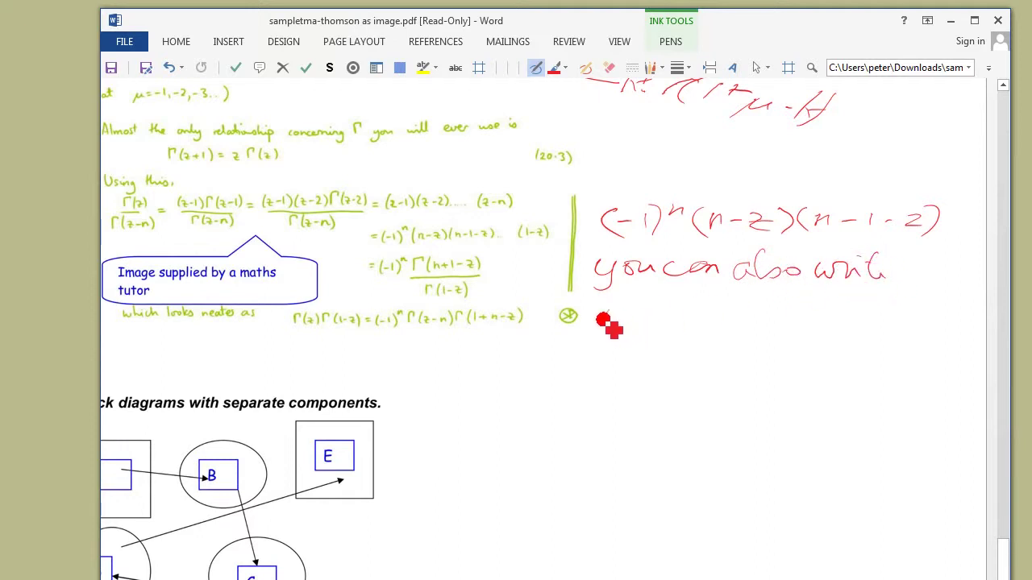
mouse_move(603, 320)
left_mouse_down()
mouse_move(734, 323)
mouse_move(768, 311)
mouse_move(794, 320)
mouse_move(814, 302)
mouse_move(849, 315)
mouse_move(854, 292)
left_mouse_up()
mouse_move(660, 349)
left_mouse_down()
mouse_move(640, 357)
mouse_move(714, 352)
mouse_move(727, 344)
mouse_move(717, 336)
mouse_move(750, 350)
mouse_move(741, 344)
left_mouse_up()
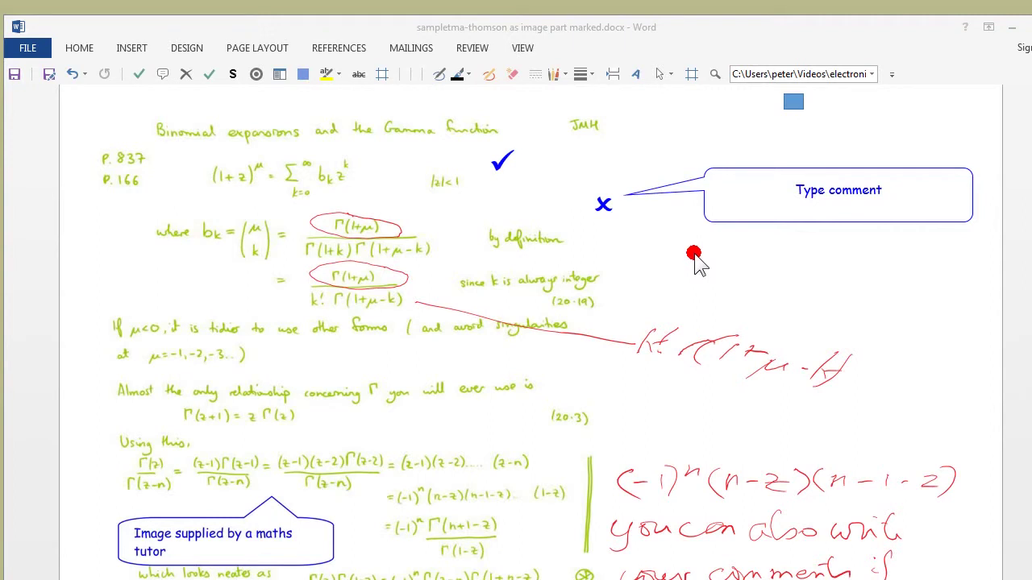
left_click(633, 276)
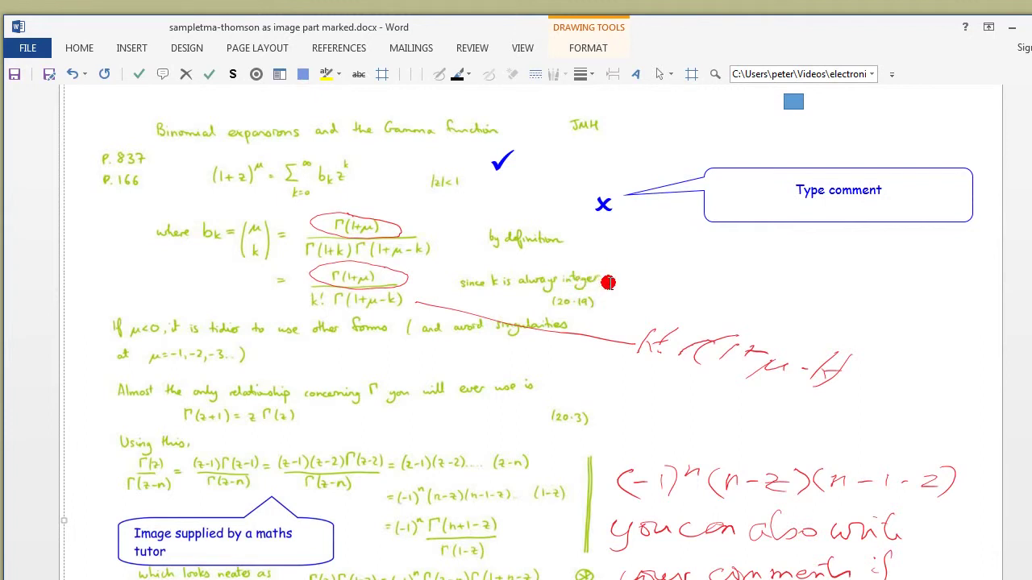
- Add an empty callout and insert the built-in Binomial Theorem equation into it
left_click(162, 73)
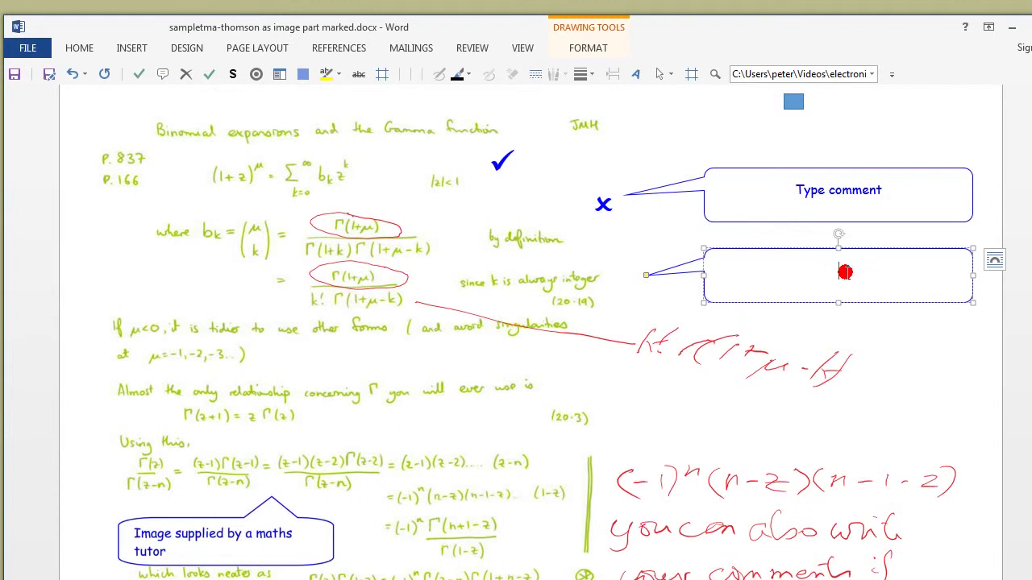
left_click(132, 50)
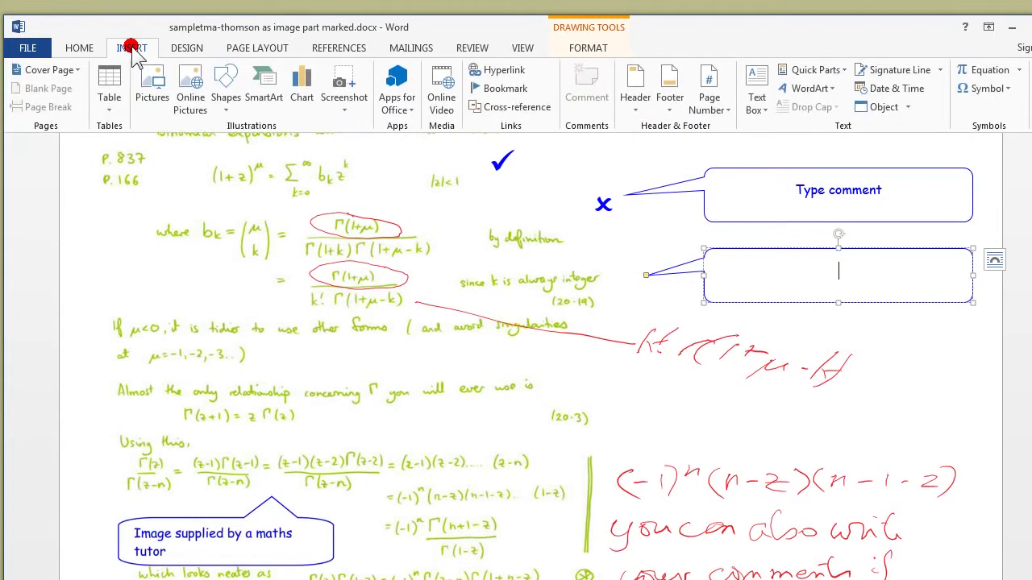
left_click(1018, 70)
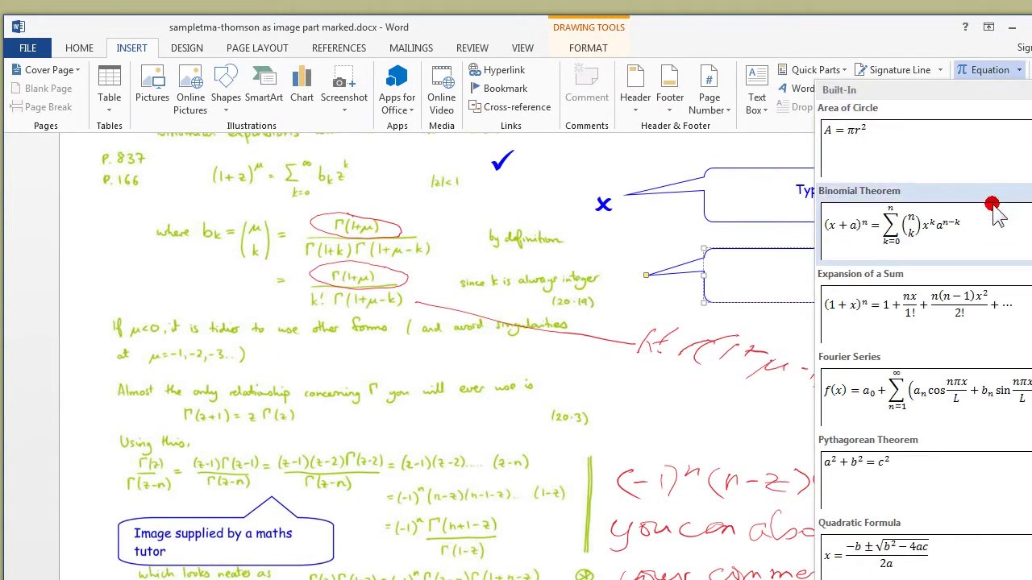
key("Escape")
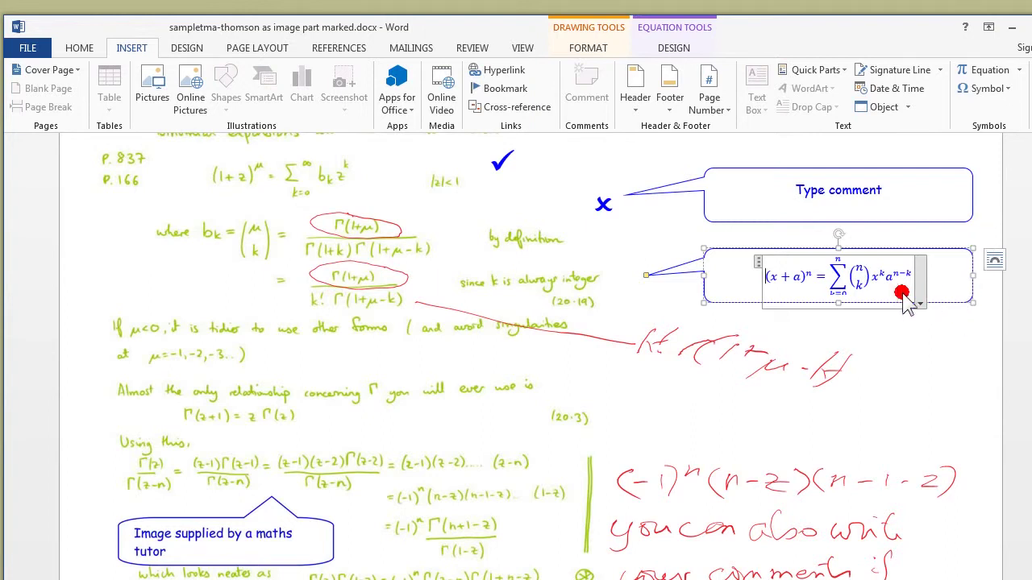
- Collapse the ribbon and point the equation callout's tail at the (1+z)^μ series
key("ctrl+F1")
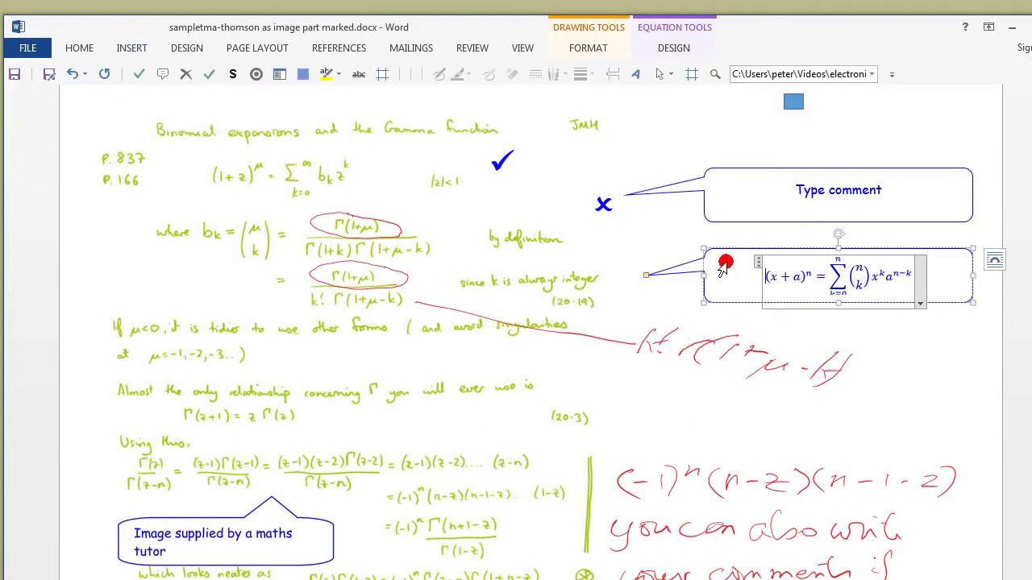
mouse_move(730, 247)
left_mouse_down()
mouse_move(725, 324)
mouse_move(715, 243)
left_mouse_up()
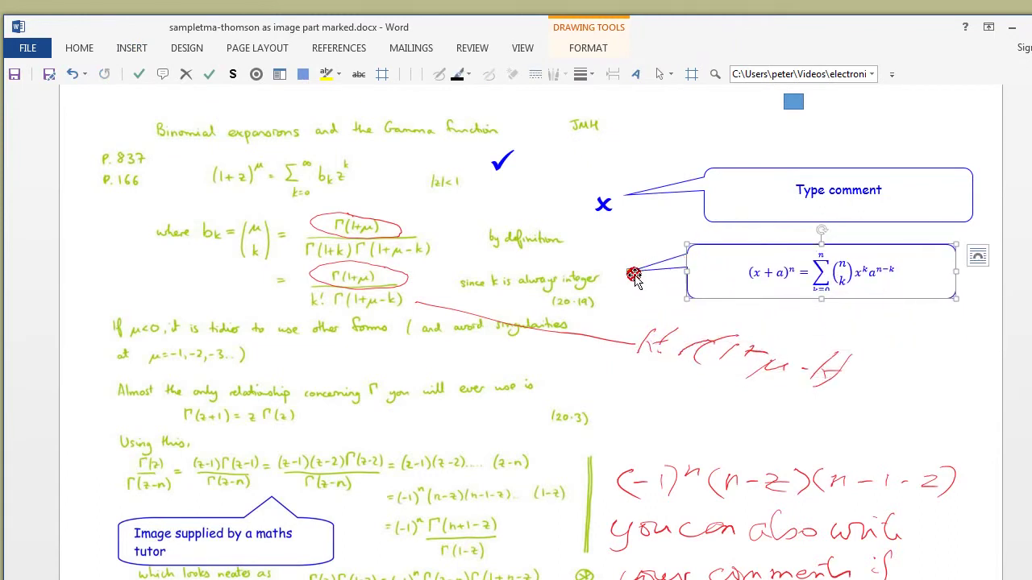
left_click_drag(630, 272, 367, 188)
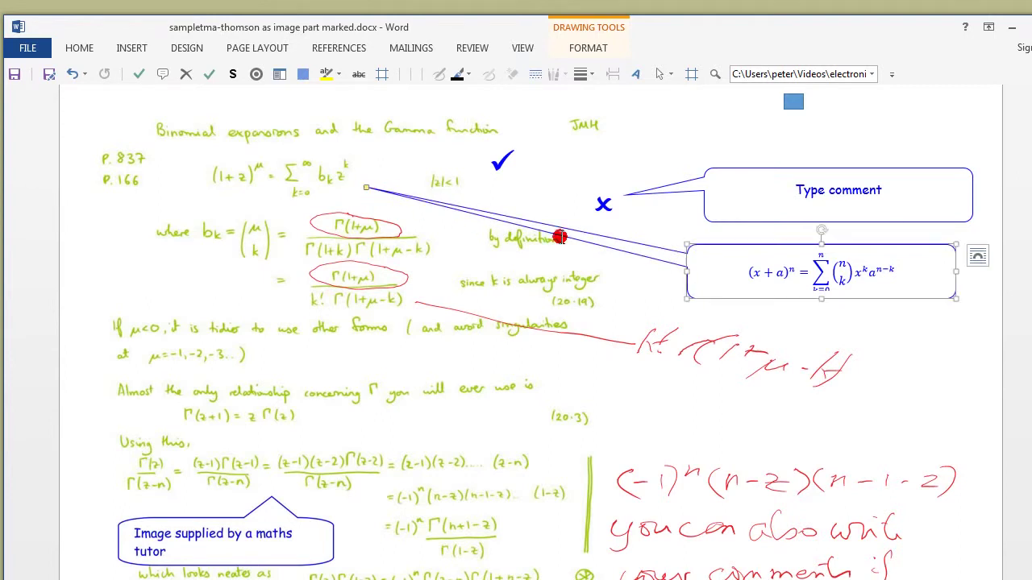
left_click(768, 276)
left_click_drag(769, 276, 806, 291)
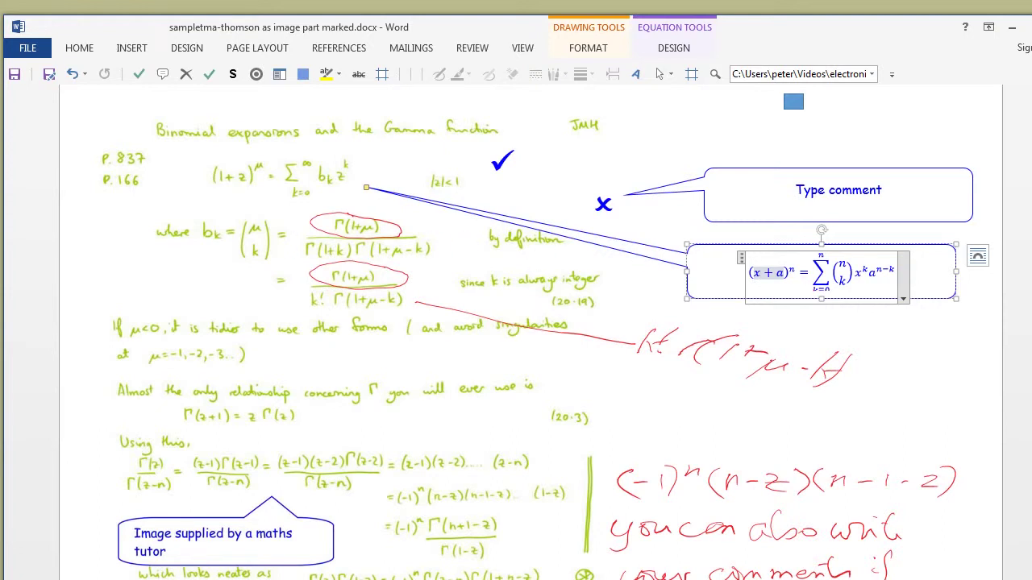
left_click(514, 130)
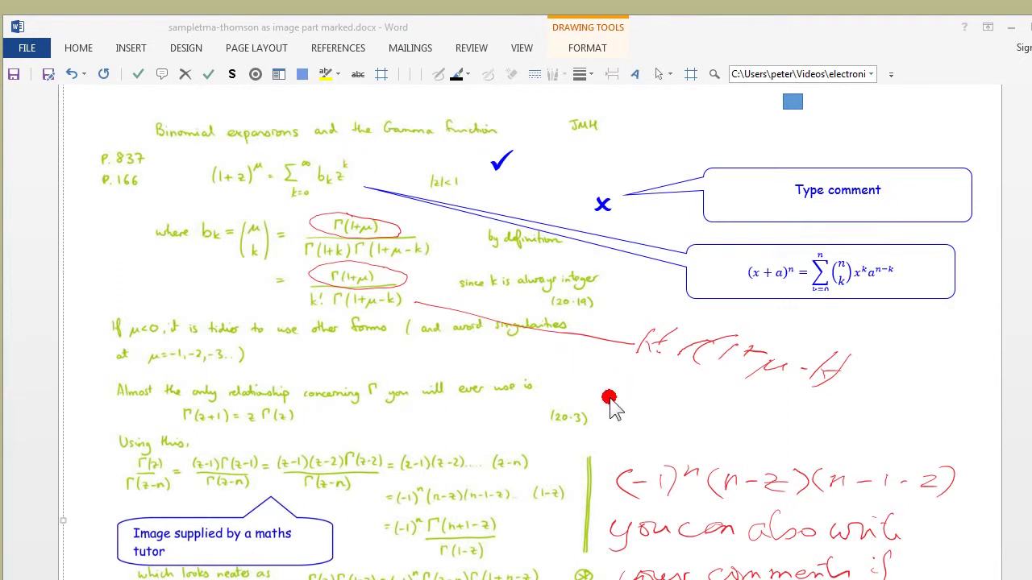
- Insert a callout after (20.3) and paste the α = β² + γ³ equation into it
left_click(599, 425)
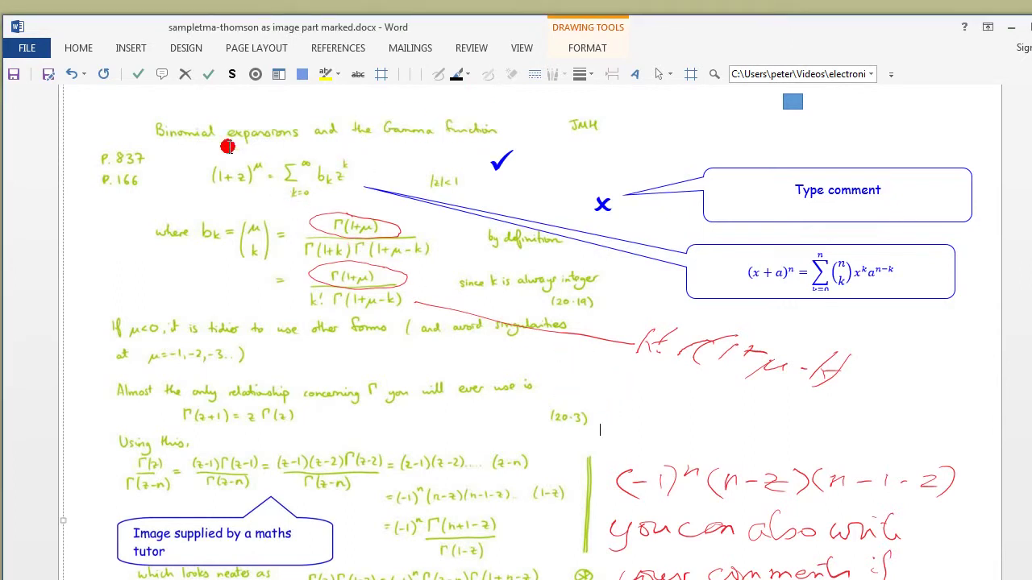
left_click(160, 74)
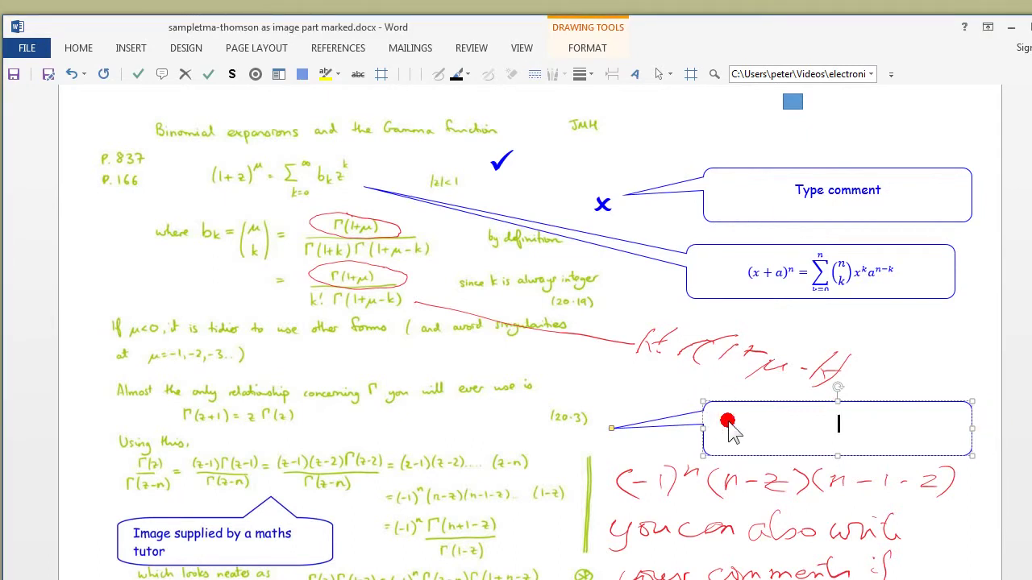
type("α = β² + γ³")
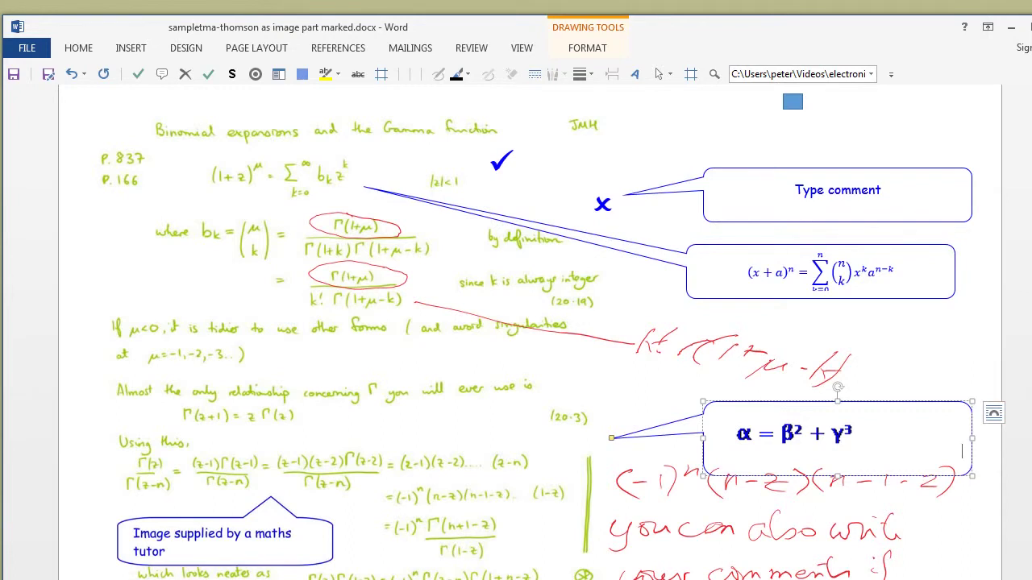
- Move the α = β² + γ³ callout further down the page, discarding the tail stretch toward (z-n)
left_click(741, 401)
left_click_drag(742, 401, 637, 456)
key("Delete")
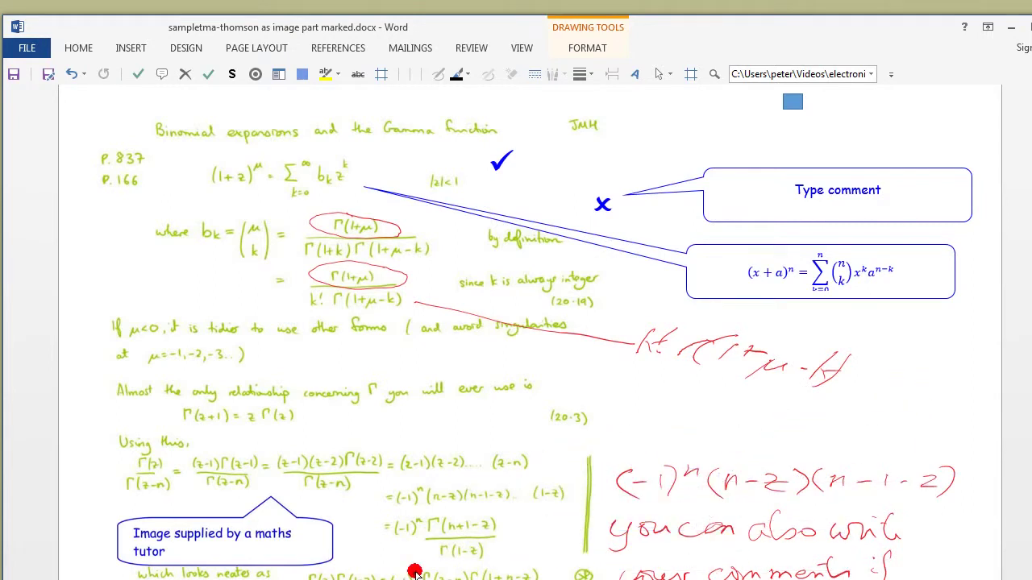
left_click_drag(415, 572, 505, 472)
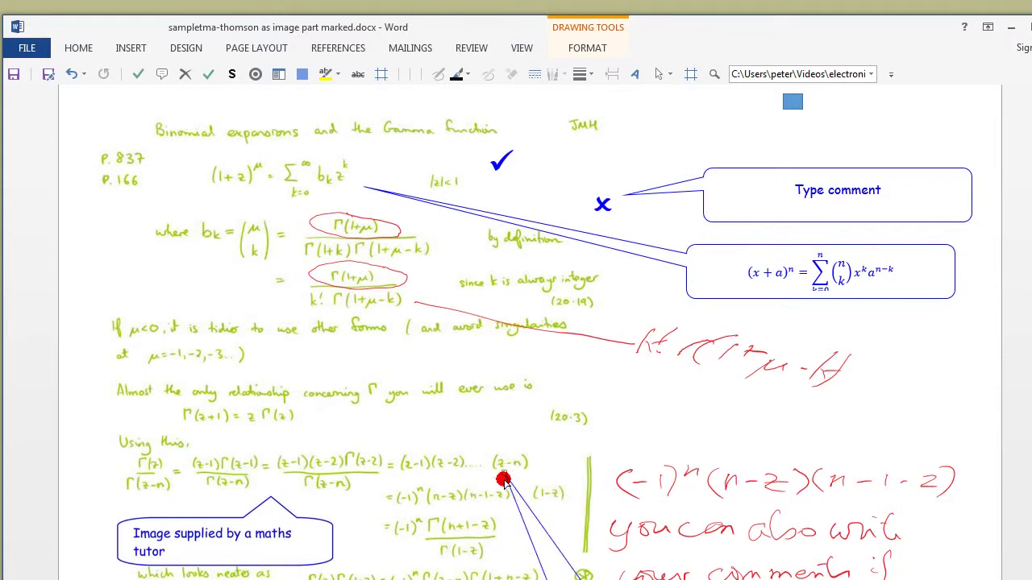
key("Delete")
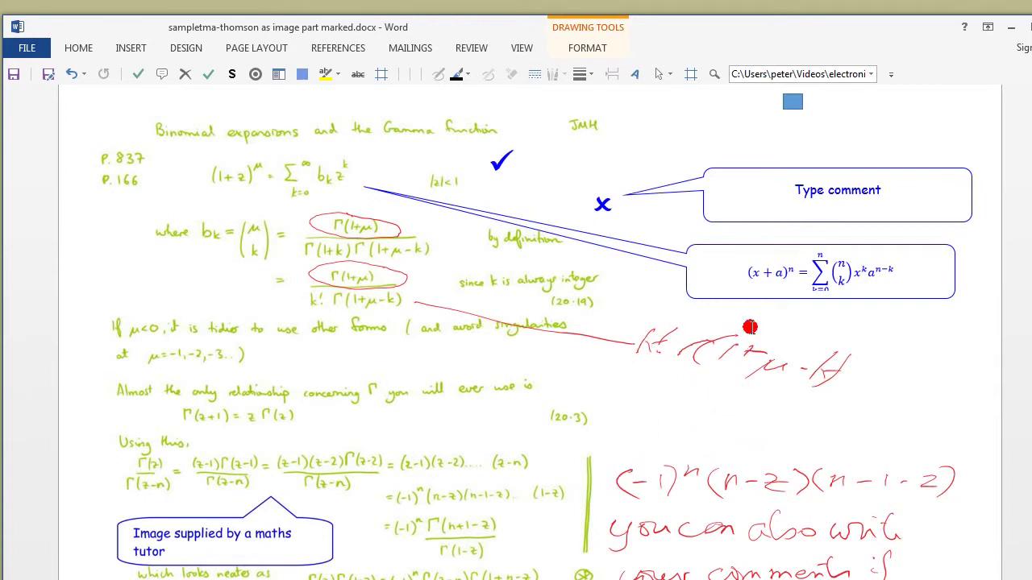
left_click(767, 283)
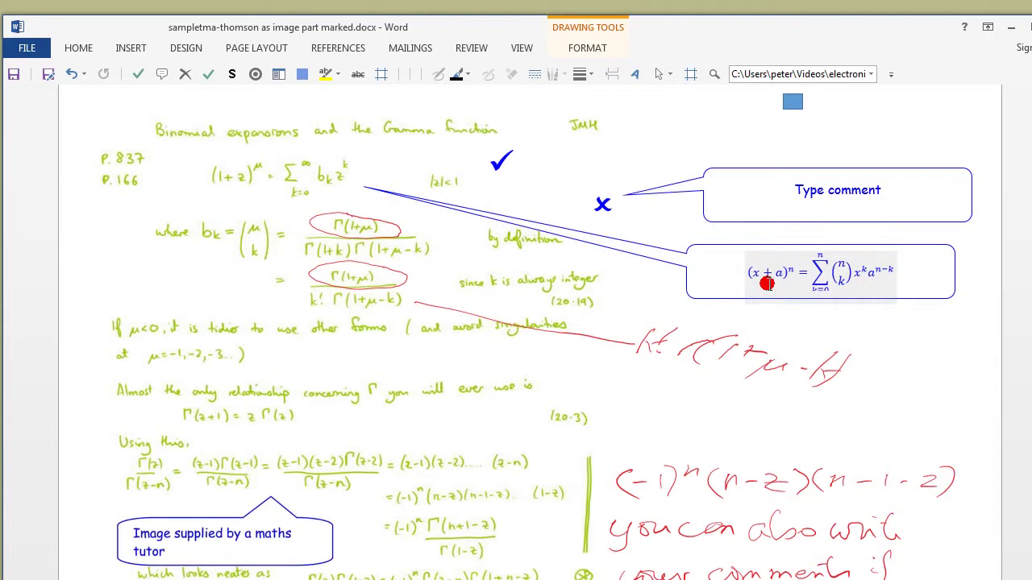
left_click(764, 495)
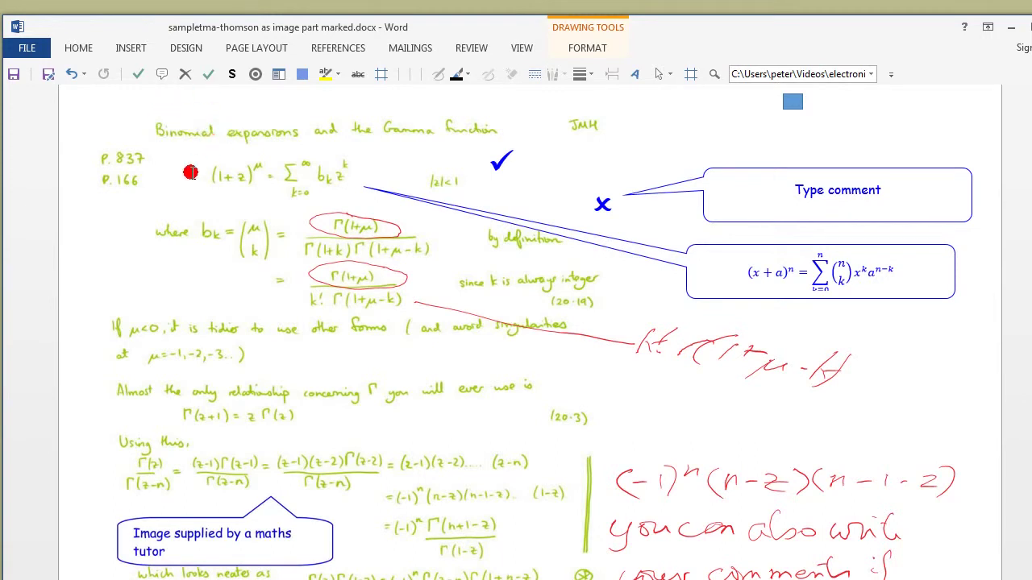
- Insert a circled S from the toolbar and drag it beneath the μ = -1, -2, -3 line
left_click(118, 214)
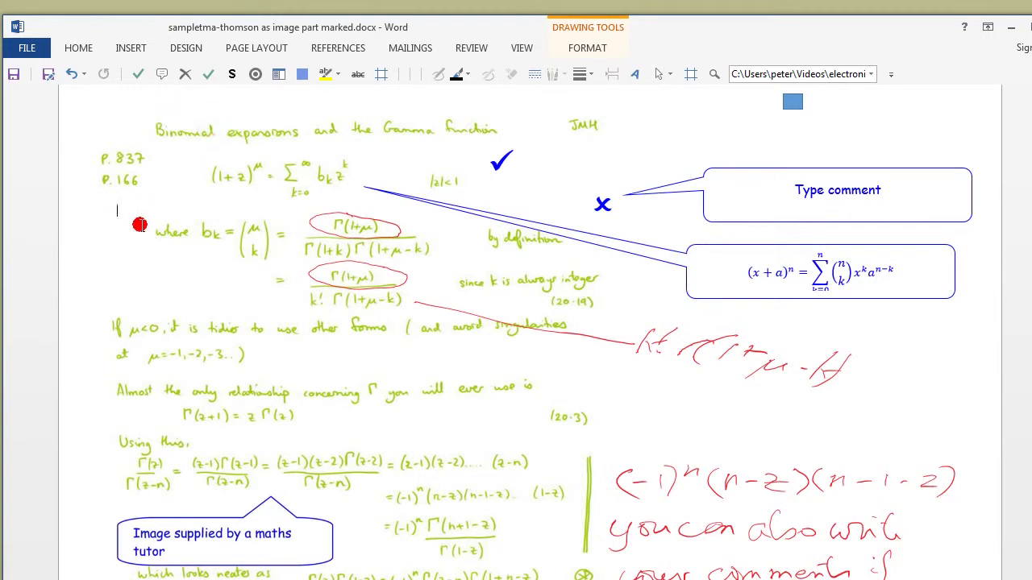
left_click(232, 74)
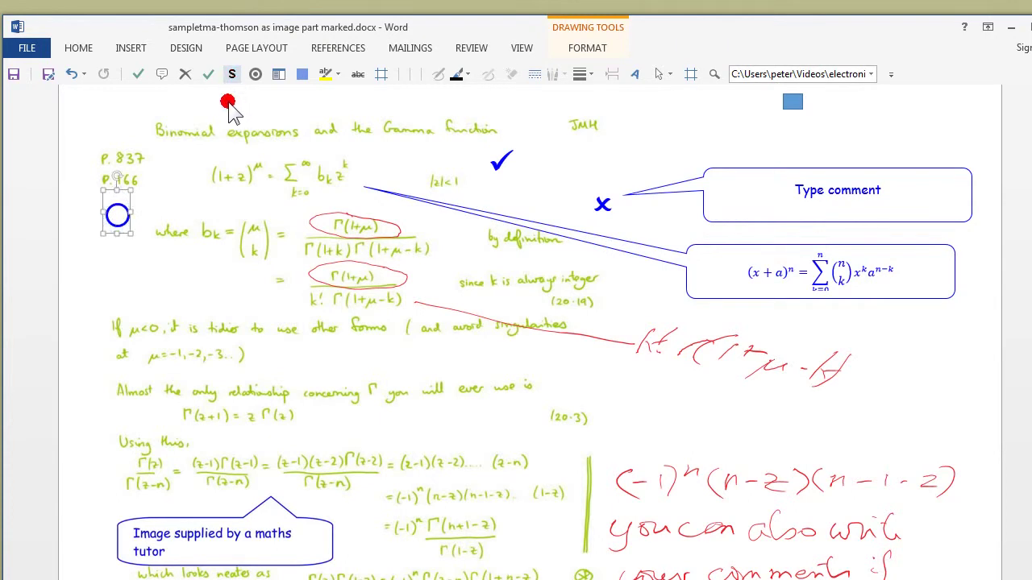
scroll(241, 122, "down", 3)
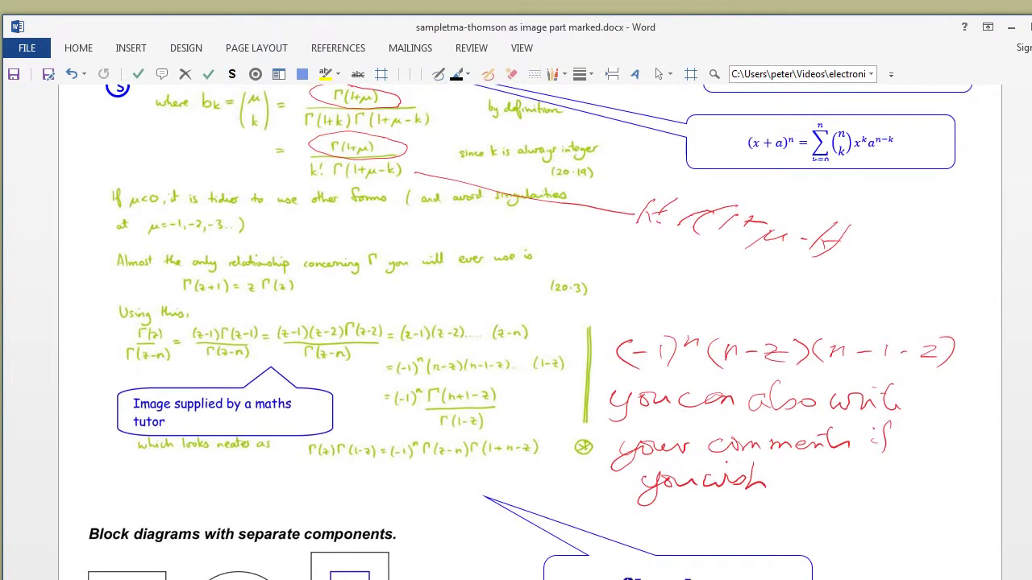
scroll(530, 332, "up", 3)
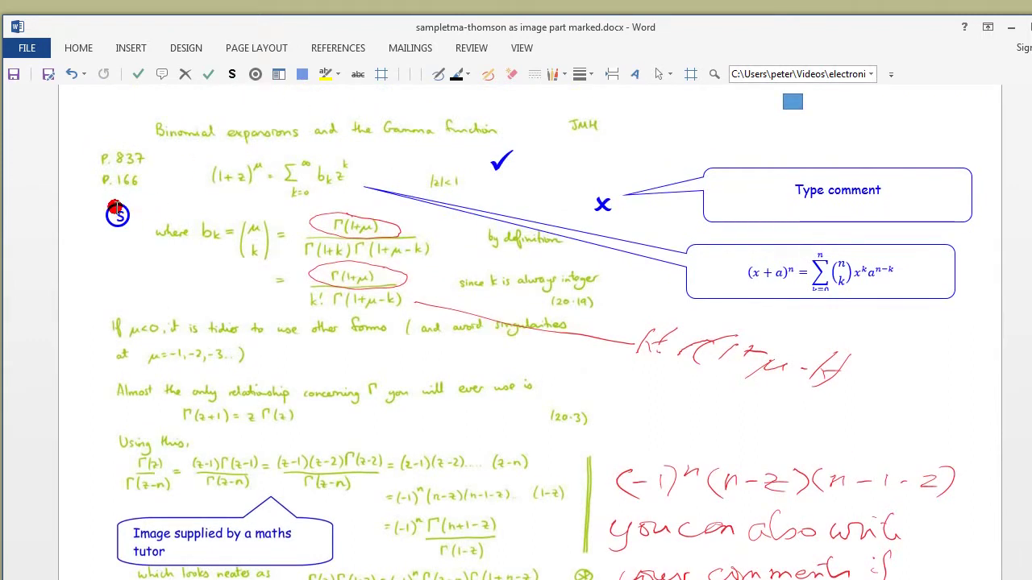
mouse_move(112, 213)
left_mouse_down()
mouse_move(172, 282)
mouse_move(299, 314)
mouse_move(357, 360)
left_mouse_up()
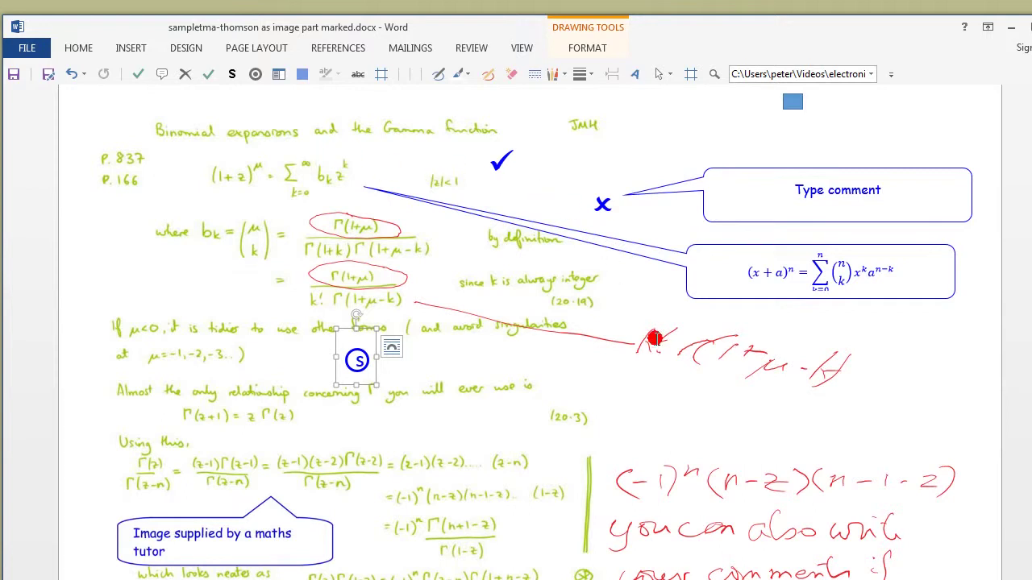
scroll(795, 226, "up", 3)
left_click(795, 226)
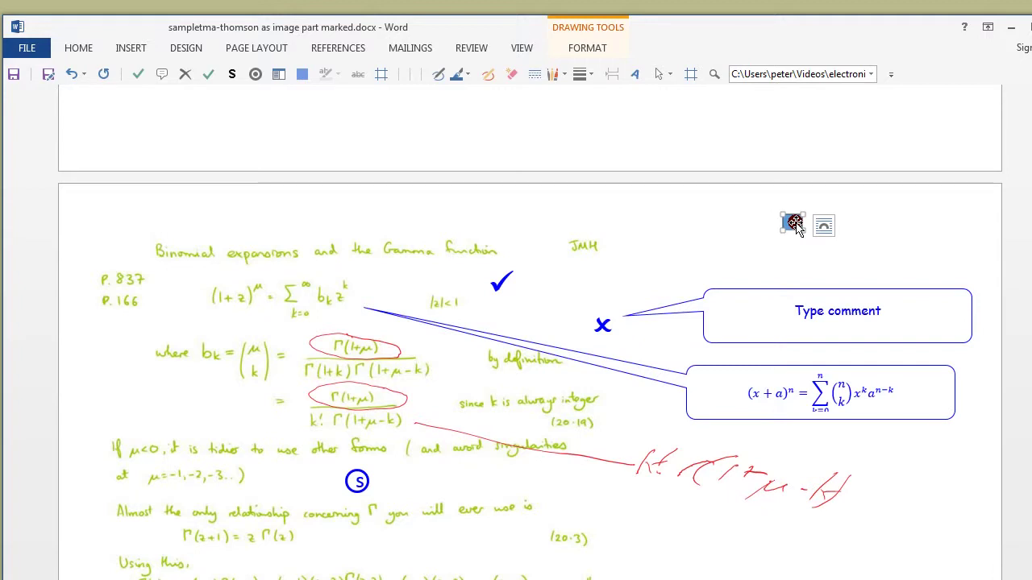
- Erase the red Γ(1+μ−k) ink note and its line, then open Save As
left_click(511, 73)
left_click_drag(847, 497, 635, 467)
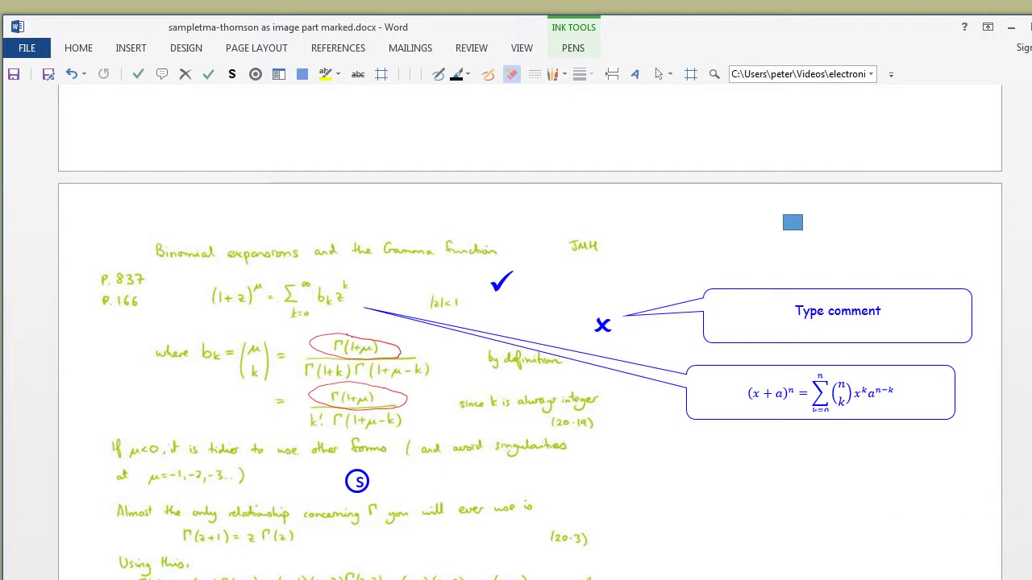
scroll(516, 322, "down", 15)
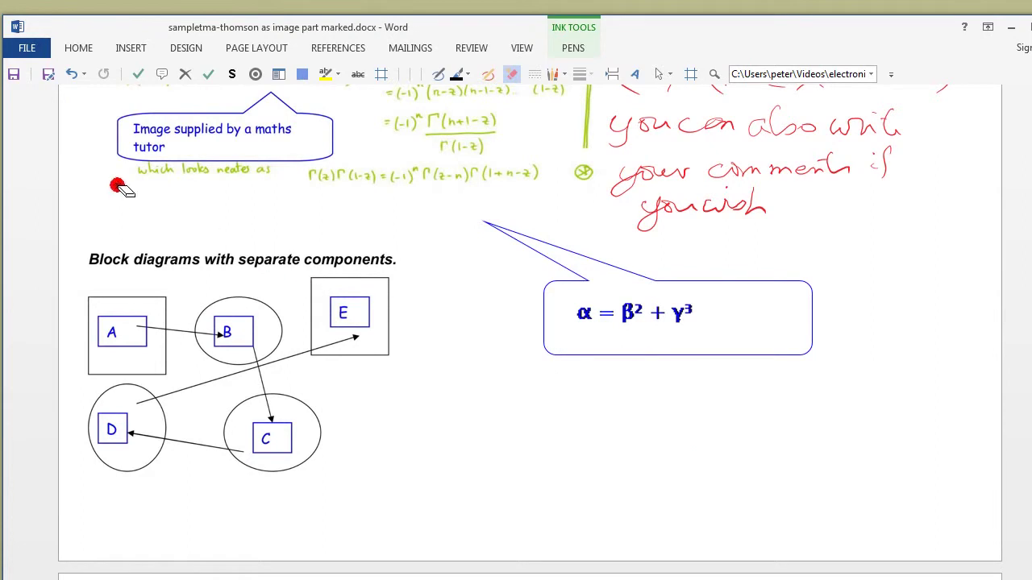
left_click(48, 76)
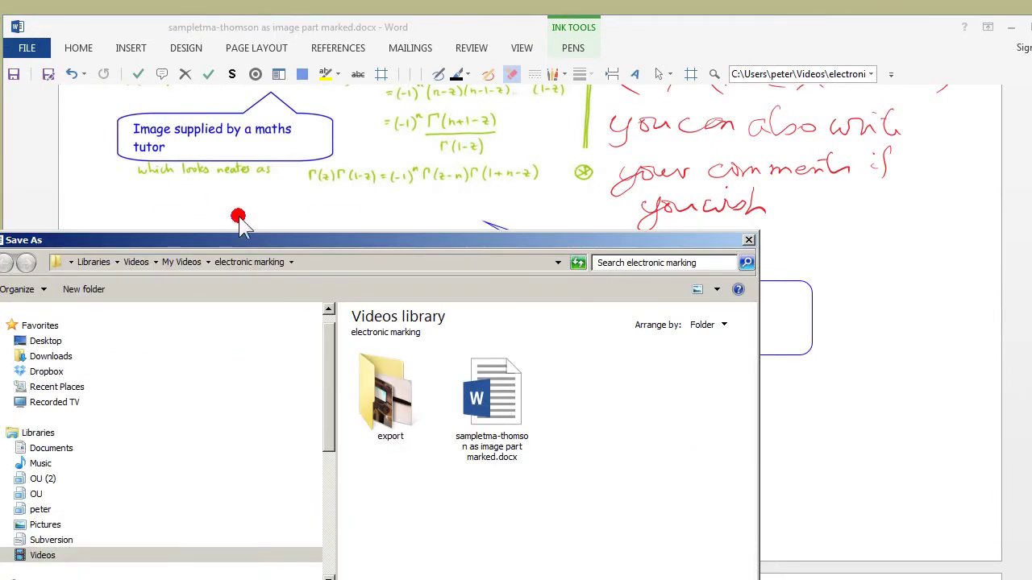
- Save the marked document as PDF (*.pdf) named 'sampletma-thomson as image part marked', opening it after publishing
left_click_drag(266, 242, 303, 132)
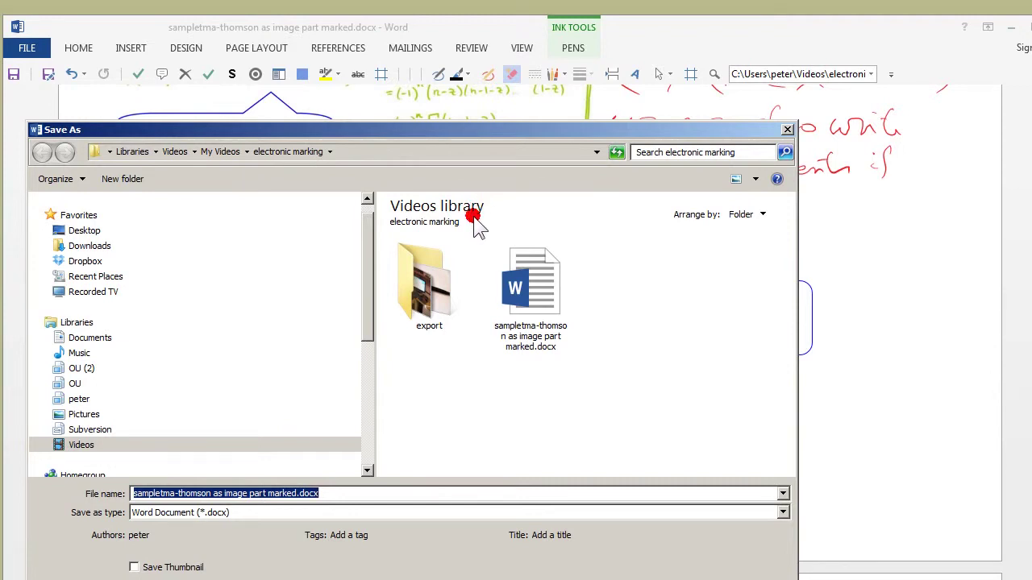
left_click(782, 514)
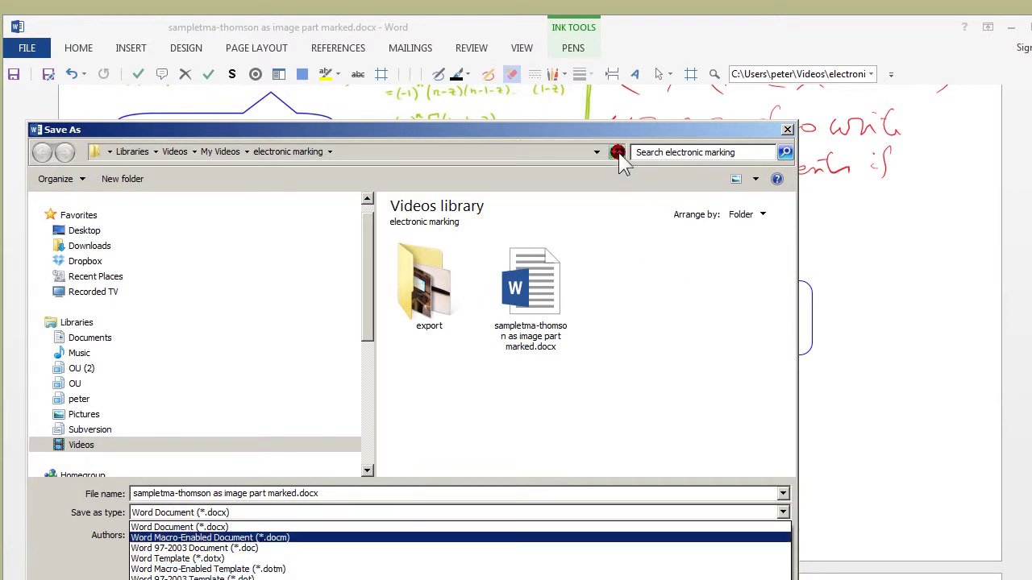
left_click(556, 119)
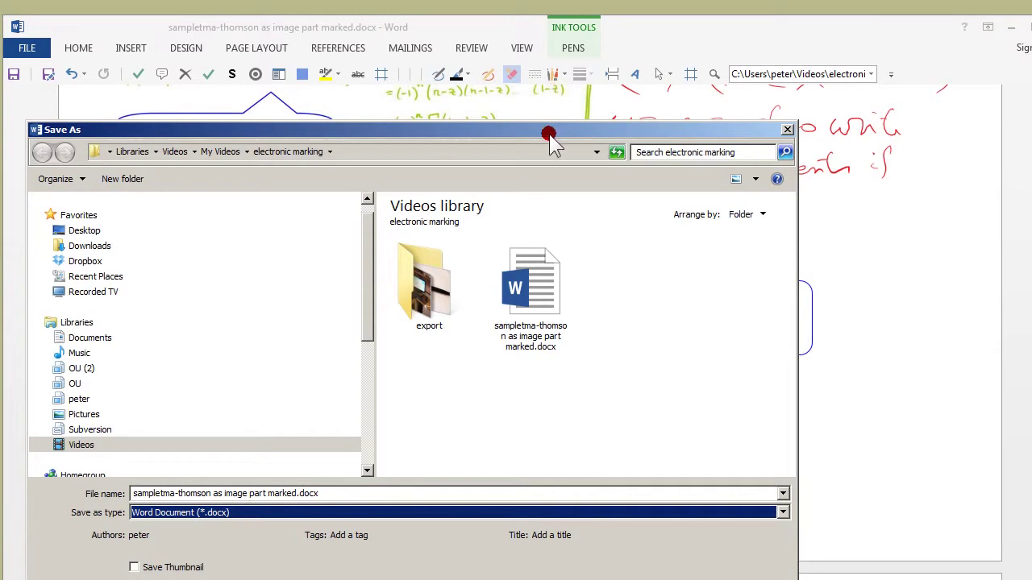
left_click_drag(546, 130, 561, 55)
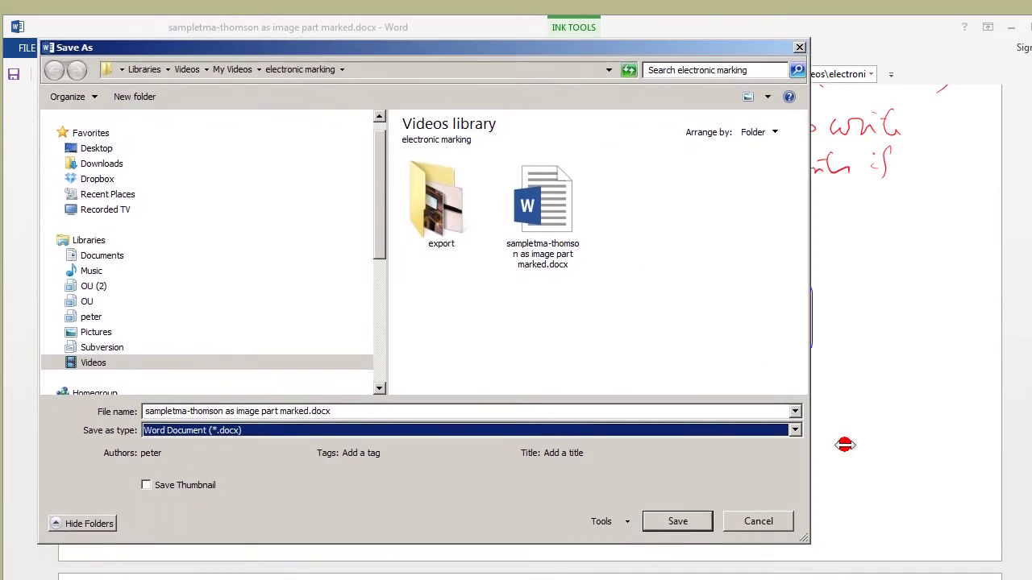
left_click(795, 431)
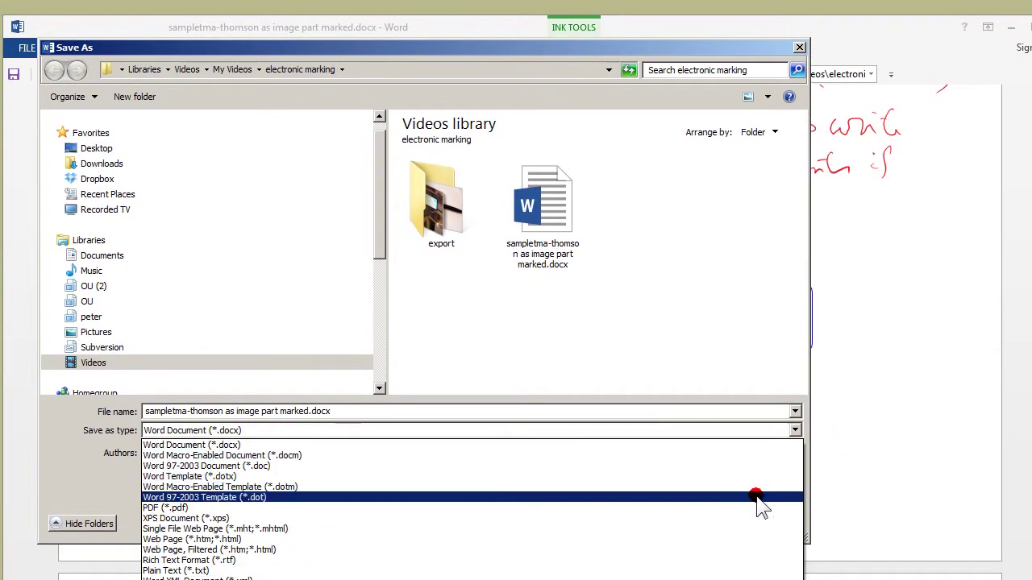
left_click(760, 508)
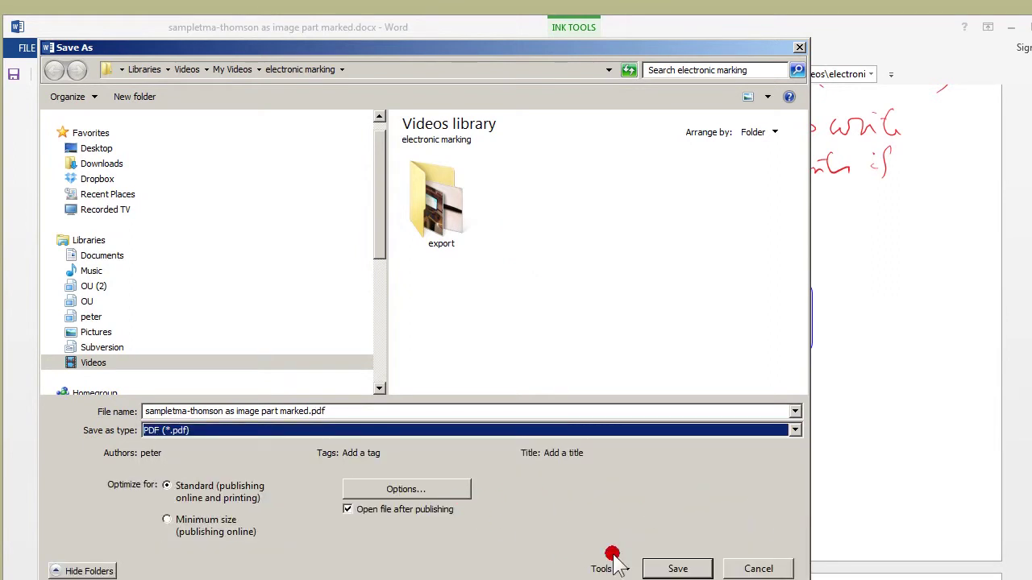
left_click(677, 569)
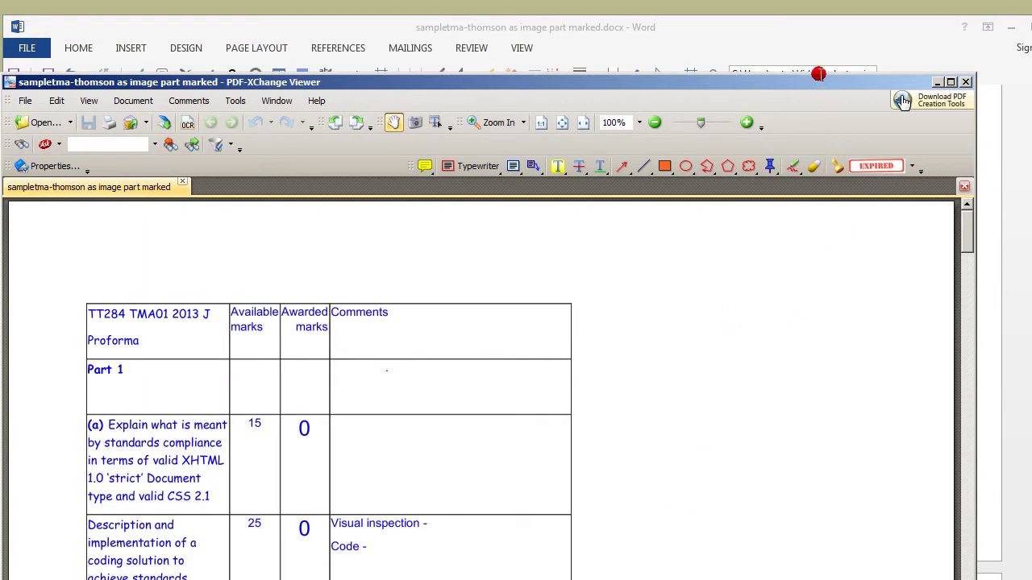
- Scroll the exported PDF down to the Gamma-function notes page showing ticks, callouts and red ink
left_click_drag(818, 73, 831, 0)
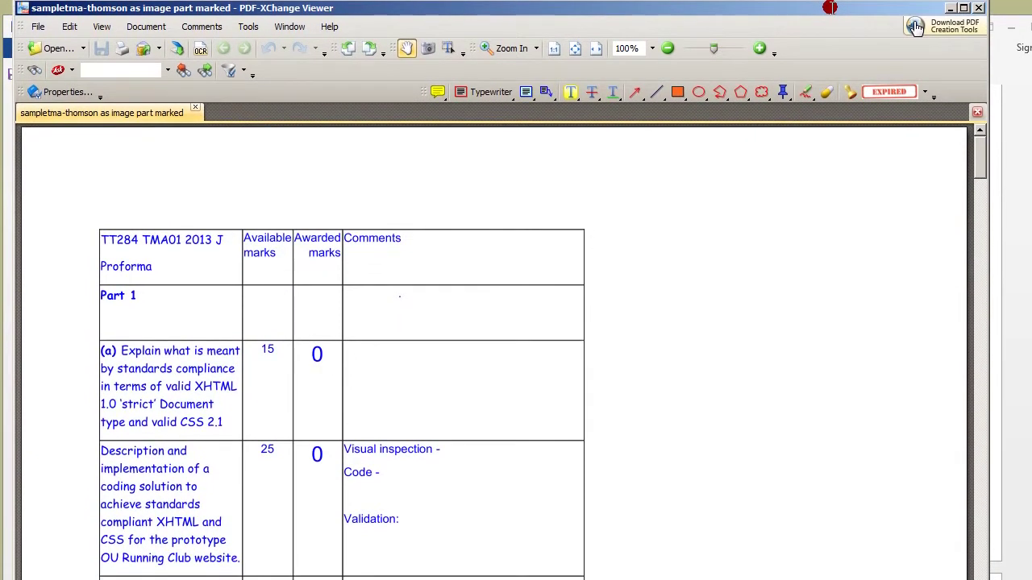
left_click_drag(978, 149, 982, 486)
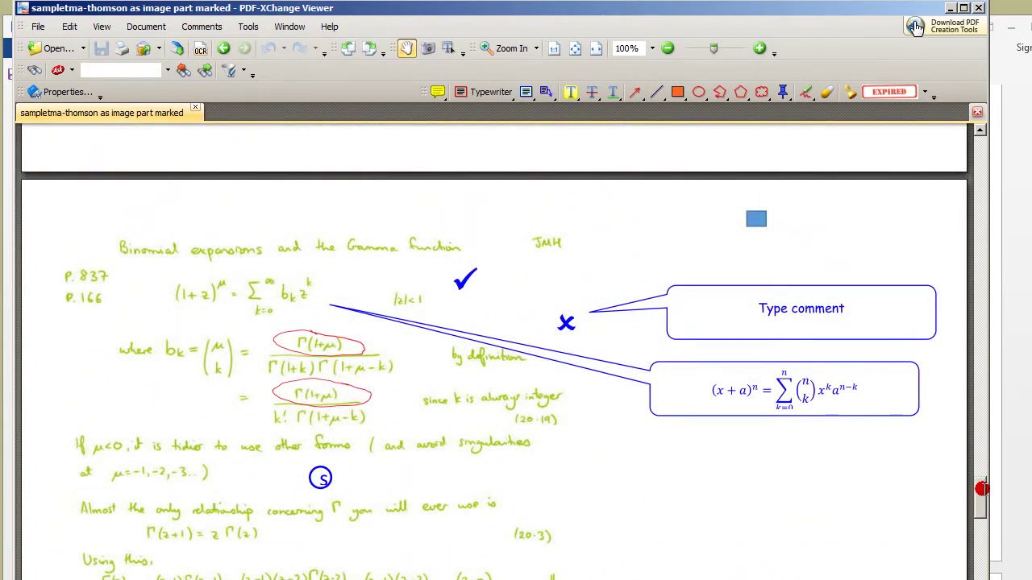
mouse_move(982, 491)
left_mouse_down()
mouse_move(981, 517)
mouse_move(981, 504)
left_mouse_up()
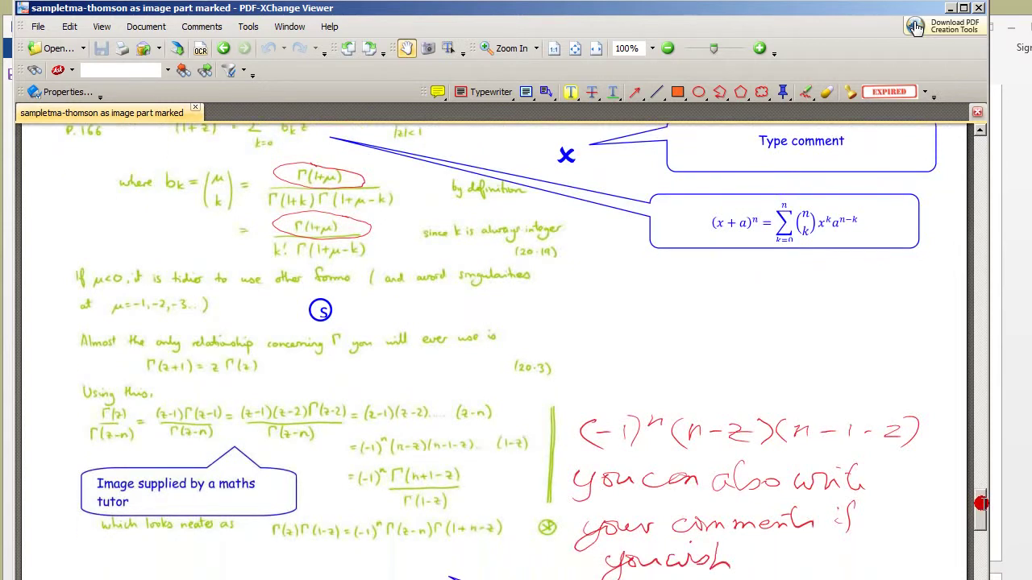